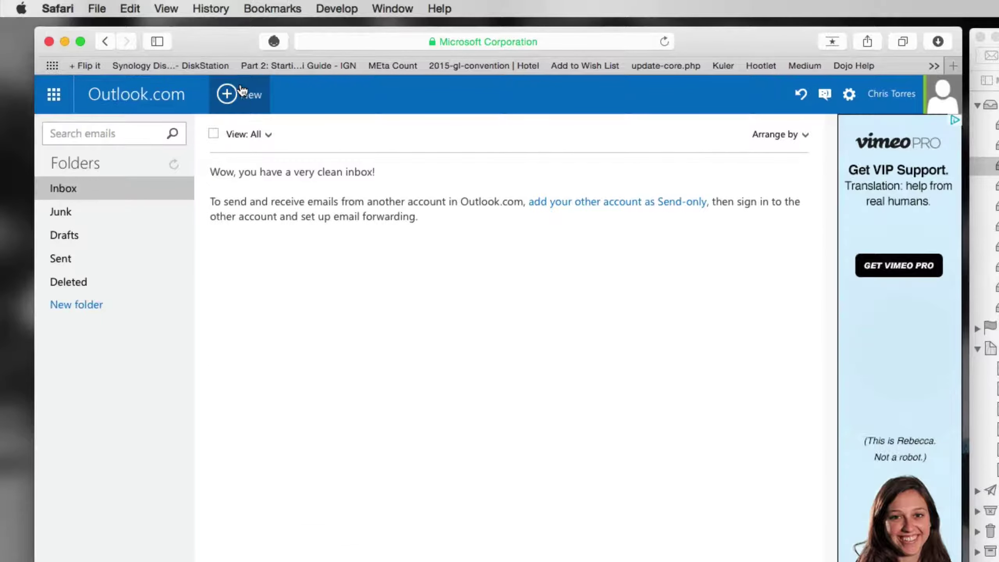
# Step: Send the demo contact an email with subject 'test' and body 'this is an email from outlook'
pyautogui.click(242, 91)
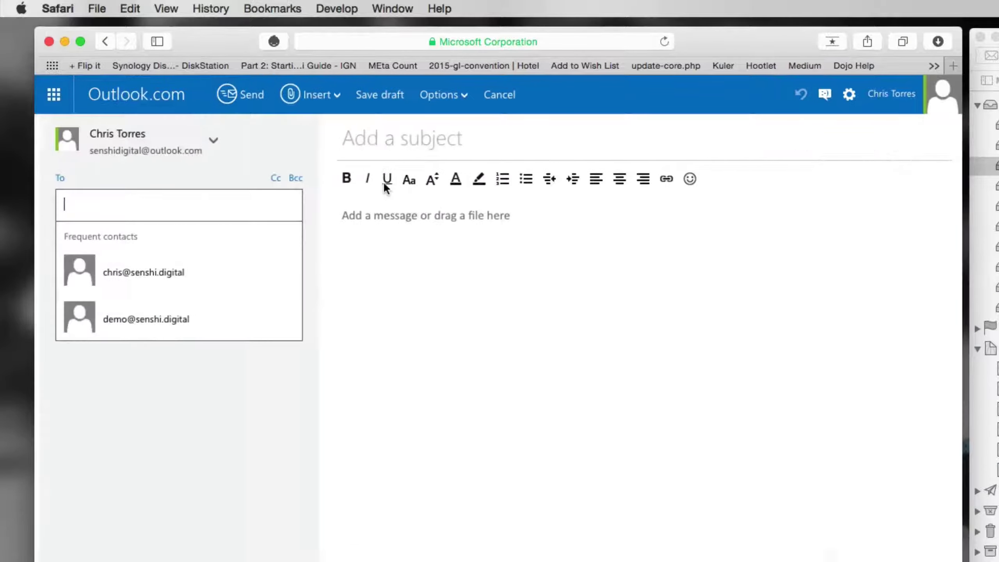
pyautogui.click(149, 319)
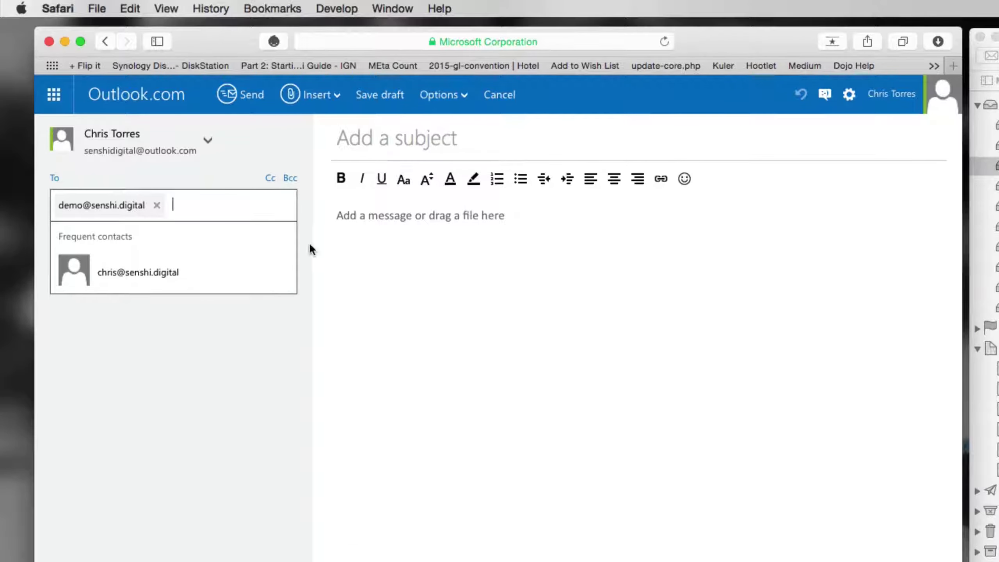
pyautogui.click(397, 135)
pyautogui.write('test')
pyautogui.press('Tab')
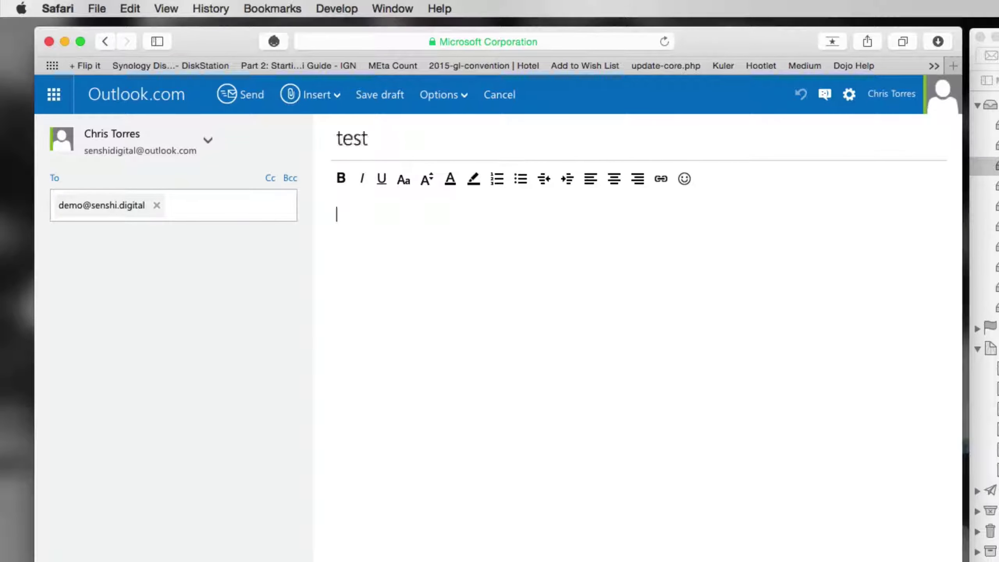
pyautogui.write('this is an email f')
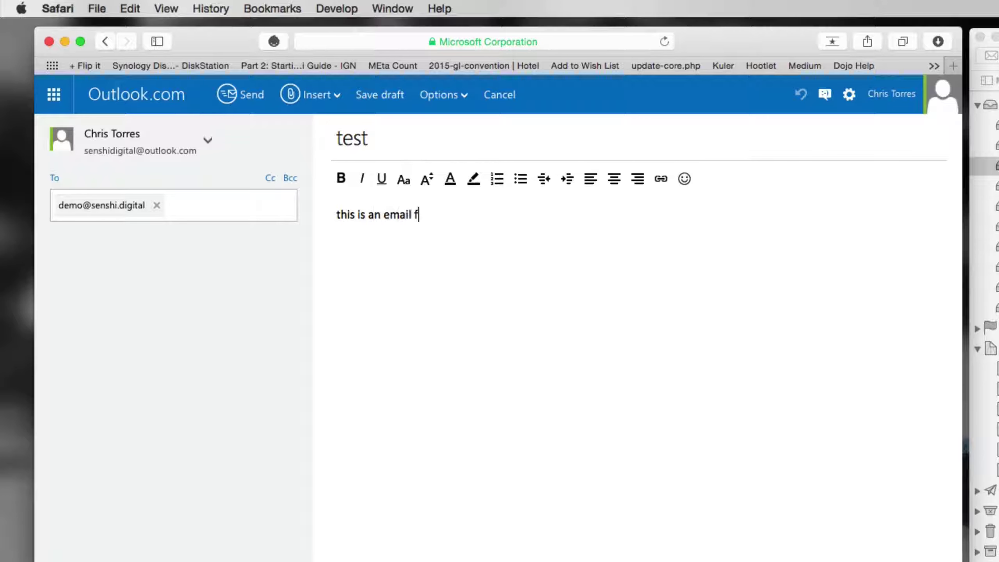
pyautogui.write('rom outlook')
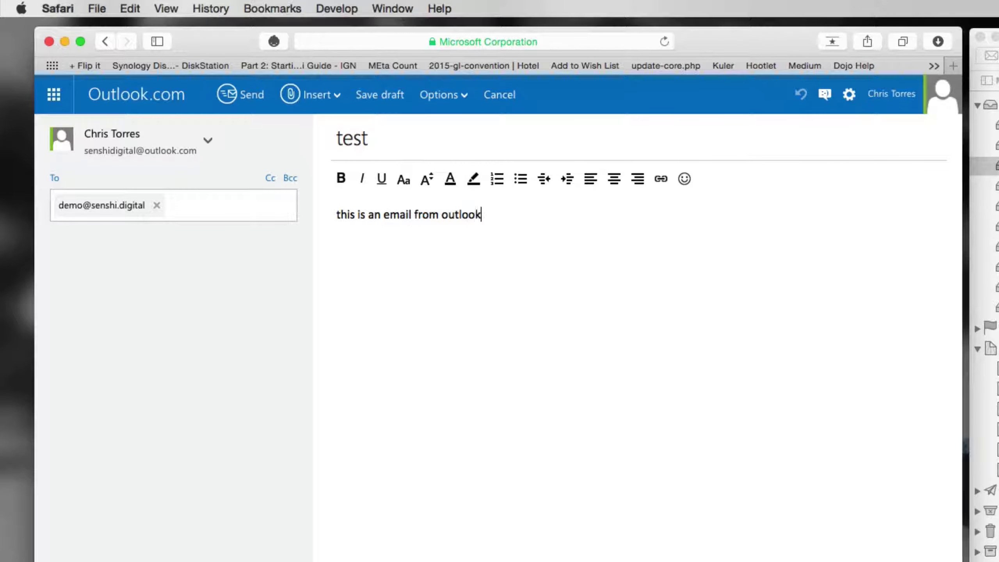
pyautogui.click(244, 101)
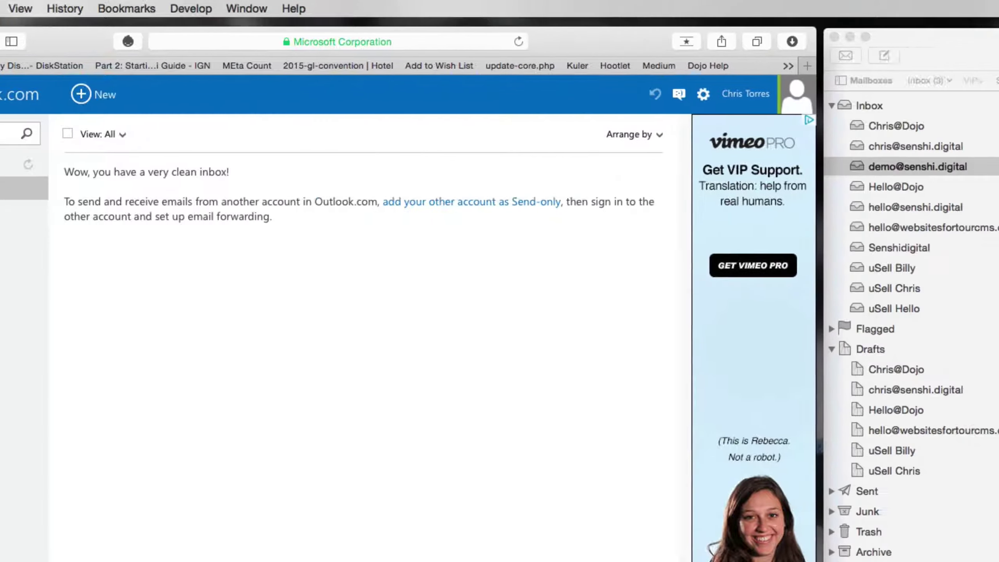
# Step: Open the Outlook 'test' message in Apple Mail and send the reply 'got it!'
pyautogui.click(998, 177)
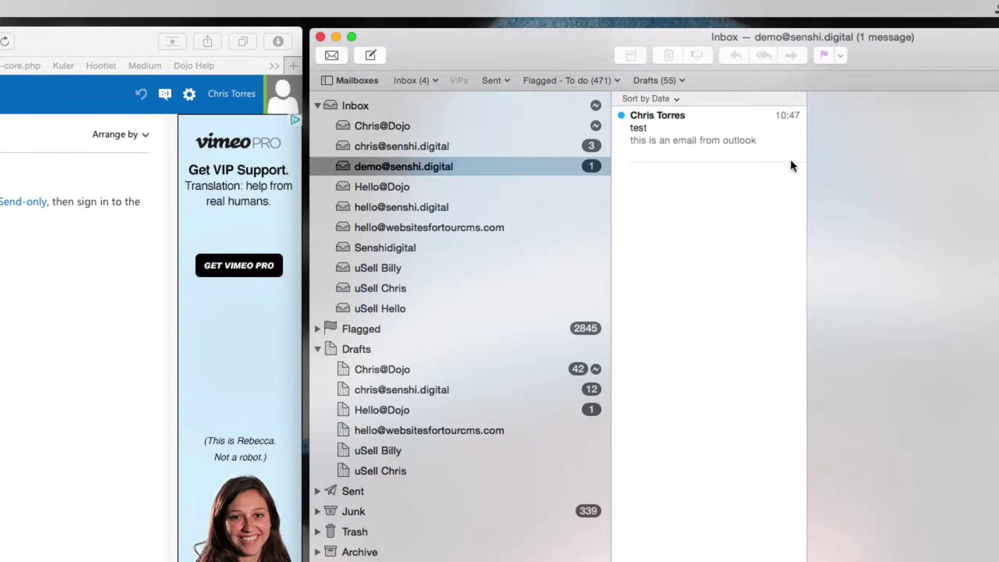
pyautogui.click(743, 117)
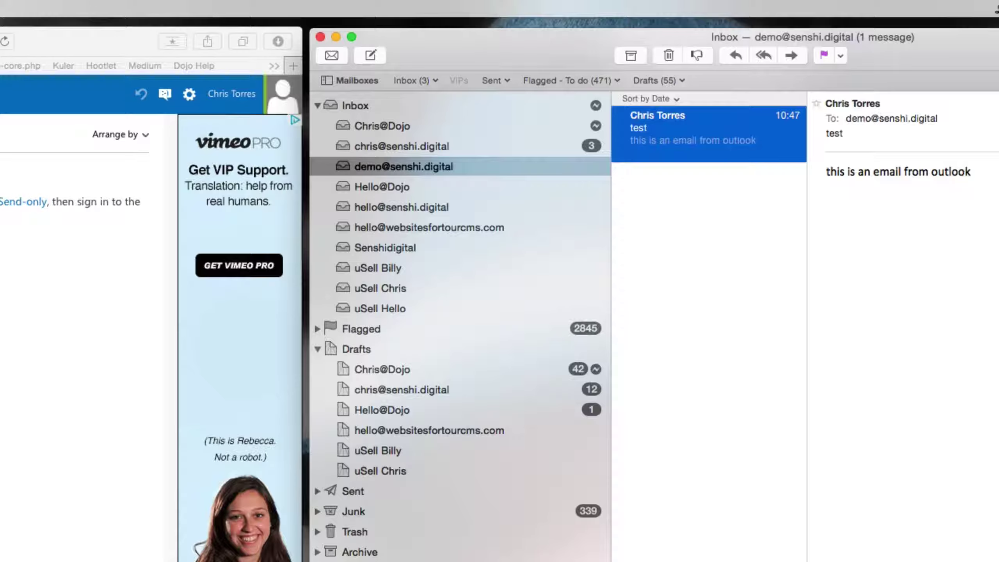
pyautogui.press('super+r')
pyautogui.write('got ir')
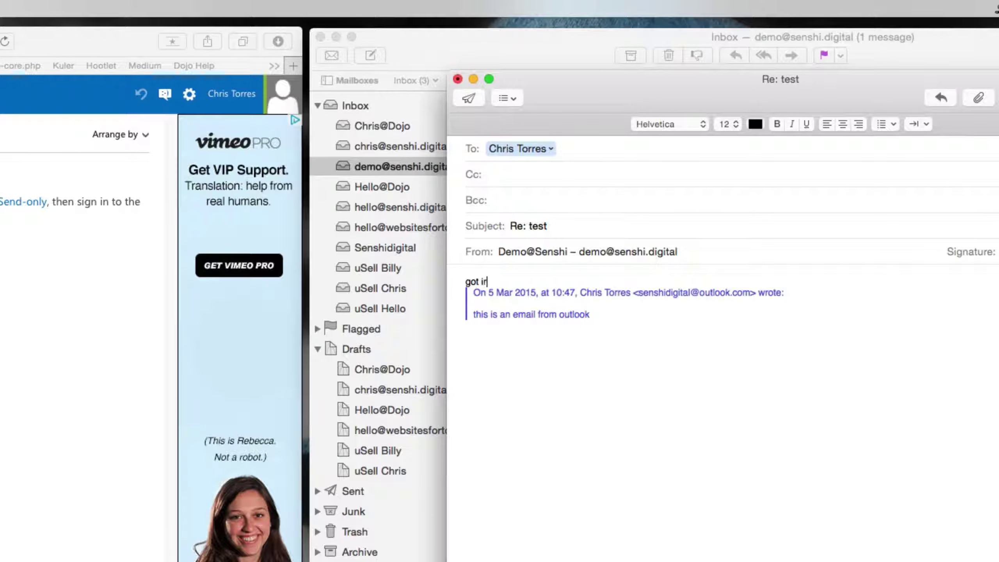
pyautogui.press('BackSpace')
pyautogui.write('t!')
pyautogui.press('Return')
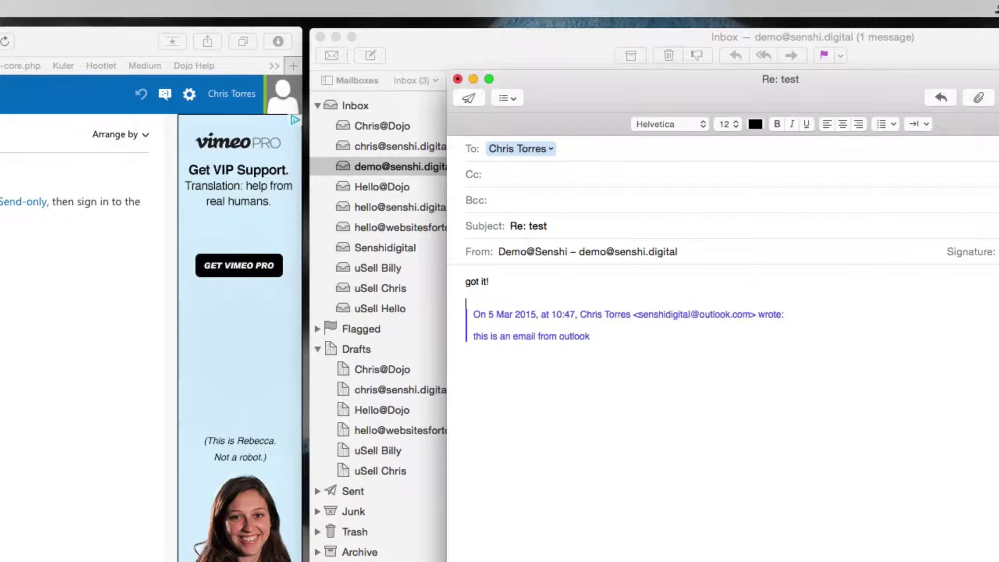
pyautogui.click(476, 100)
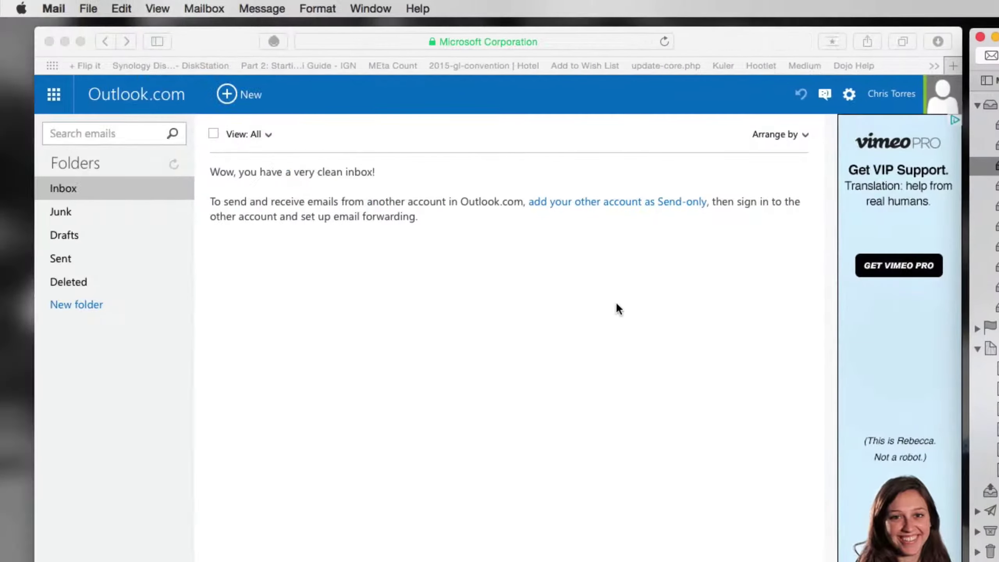
# Step: Open the 'Re: test' reply reading 'got it!' in the Outlook.com inbox
pyautogui.click(565, 296)
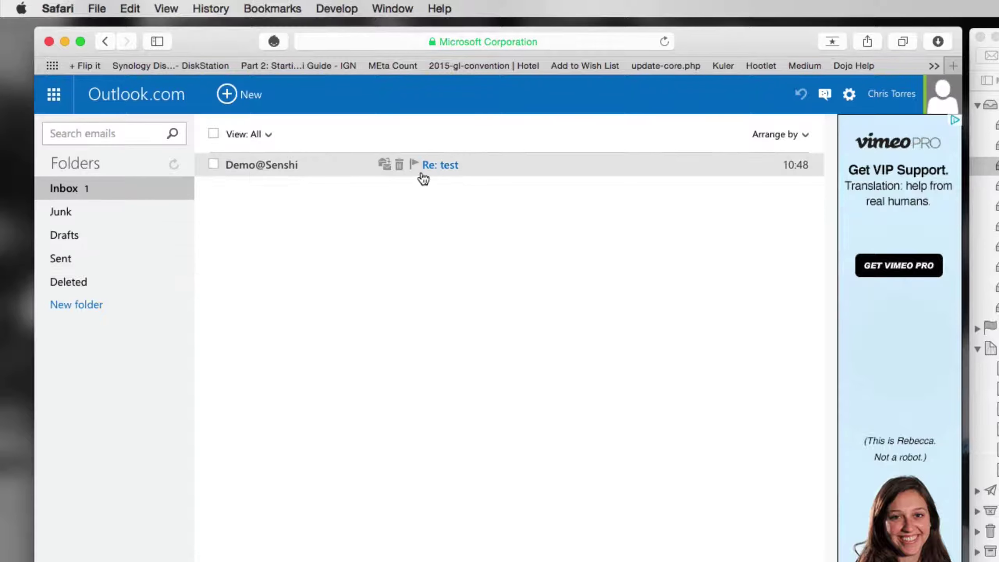
pyautogui.click(277, 171)
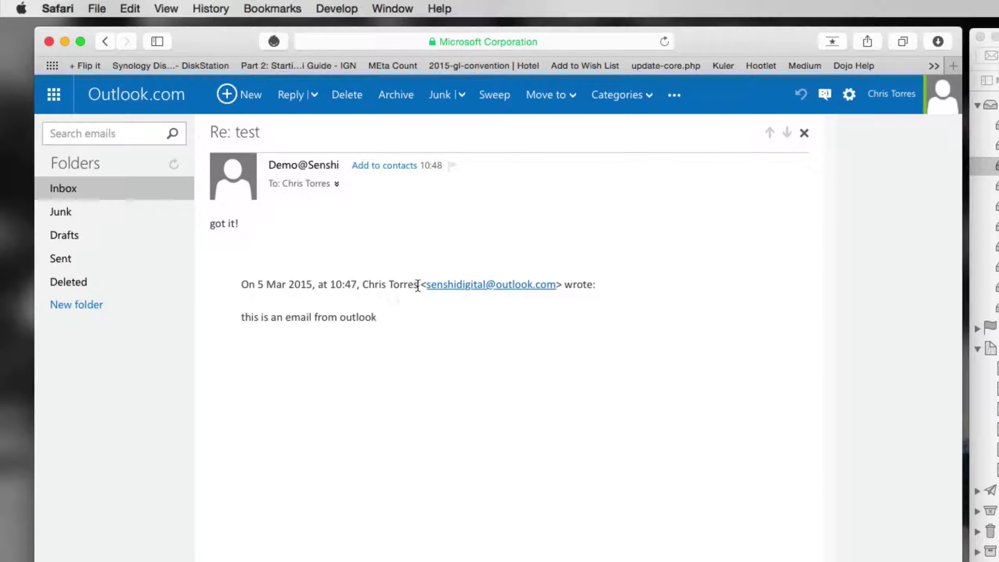
# Step: Start a new Apple Mail message addressed to the autocompleted Outlook.com contact
pyautogui.click(998, 173)
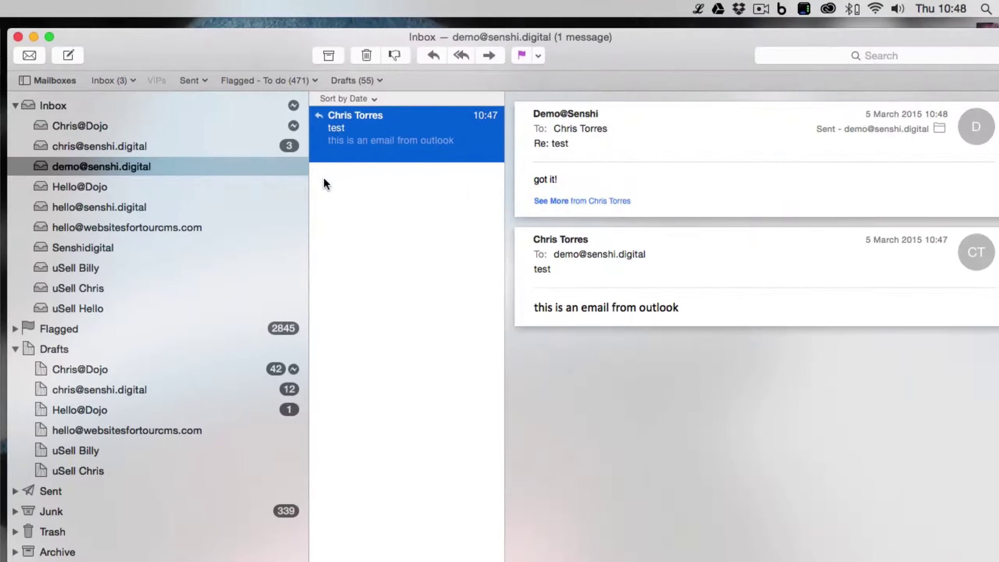
pyautogui.click(68, 55)
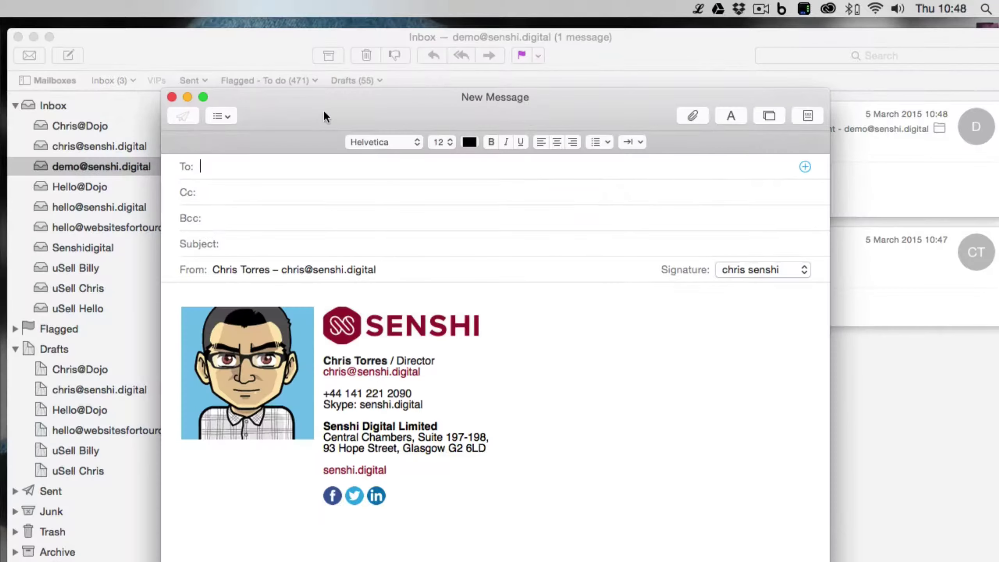
pyautogui.moveTo(323, 109); pyautogui.dragTo(340, 63)
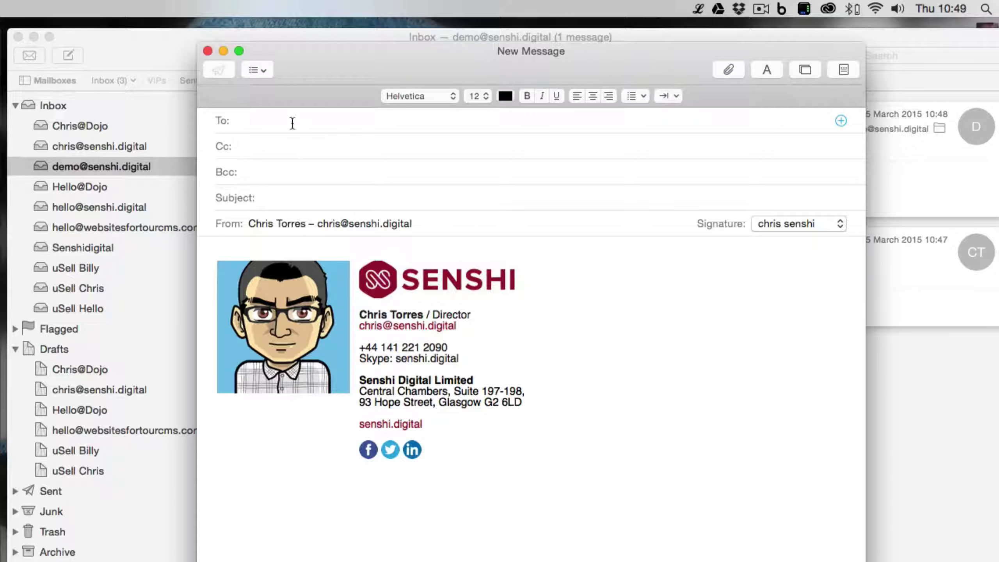
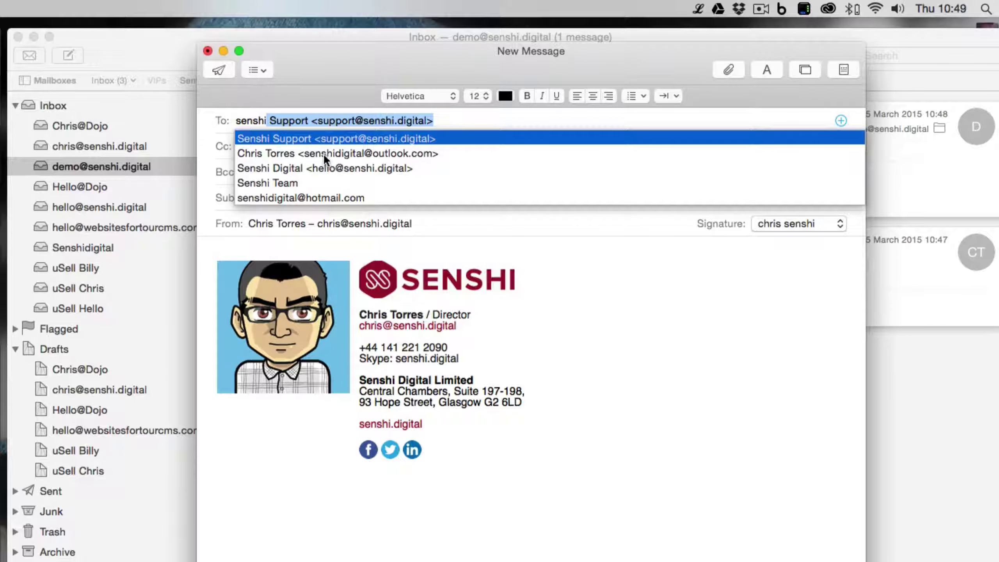
pyautogui.press('Down')
pyautogui.press('Tab')
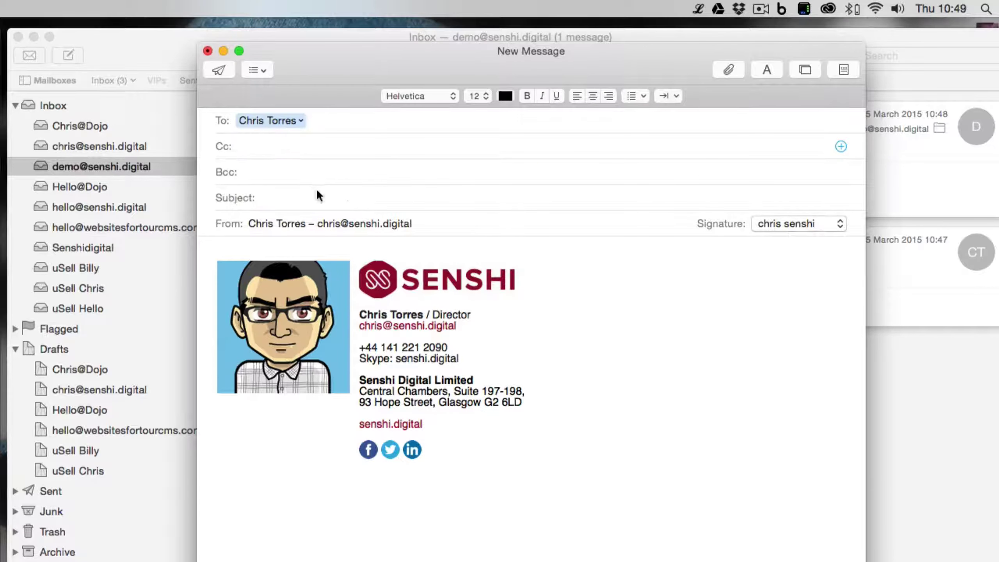
# Step: Give it subject 'from apple mail' and body 'this is a test', then send it
pyautogui.click(314, 193)
pyautogui.write('fro')
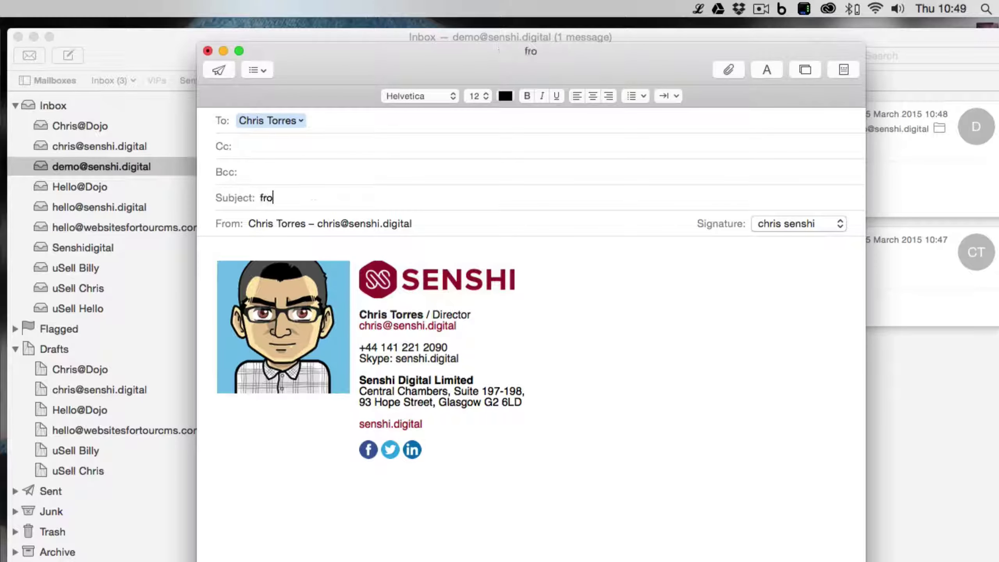
pyautogui.write('m apple mail')
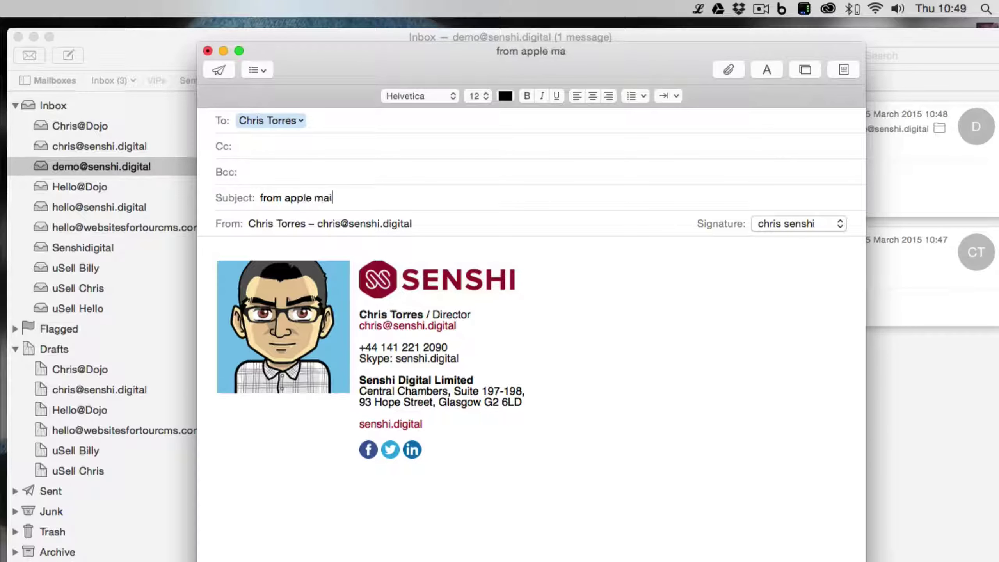
pyautogui.press('Tab')
pyautogui.write('this is a test')
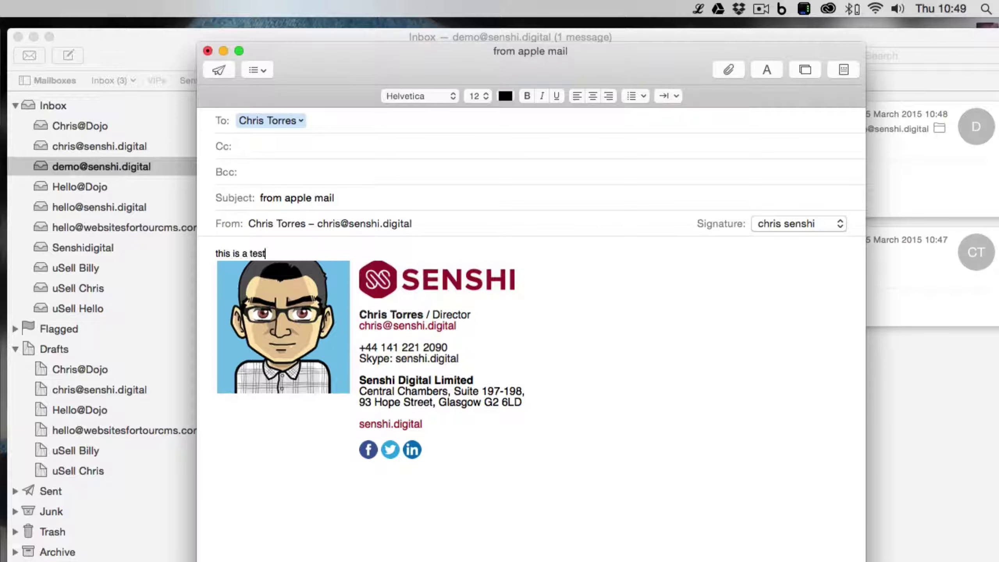
pyautogui.press('Return')
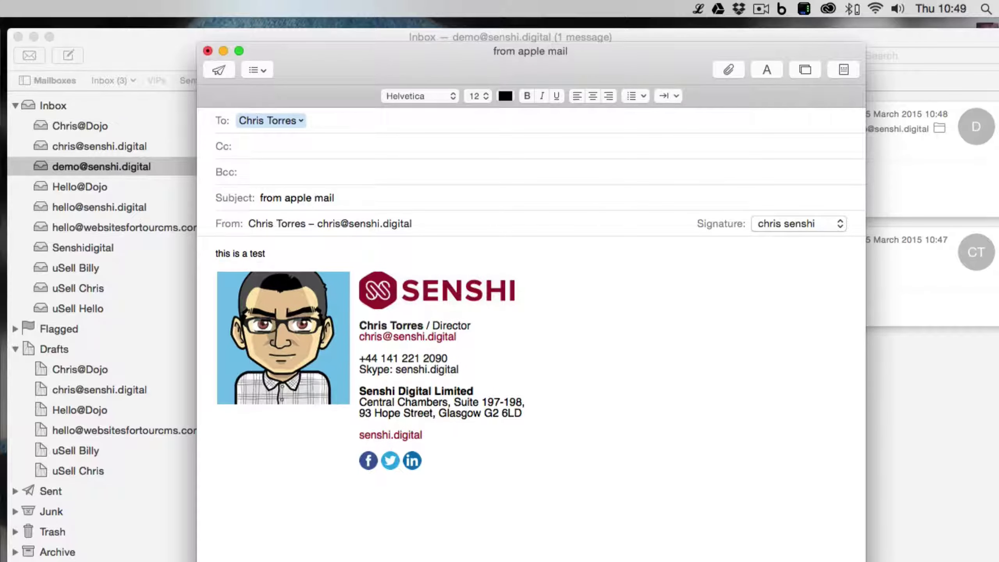
pyautogui.click(219, 69)
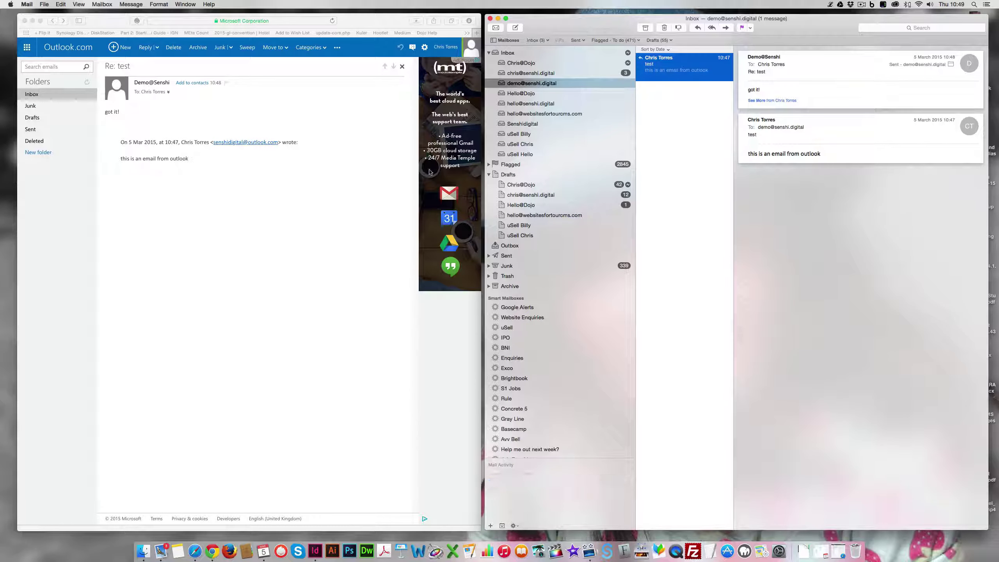
# Step: Return to the Outlook.com inbox and run Get Mail in Apple Mail; only 'Re: test' is listed
pyautogui.click(179, 199)
pyautogui.click(33, 94)
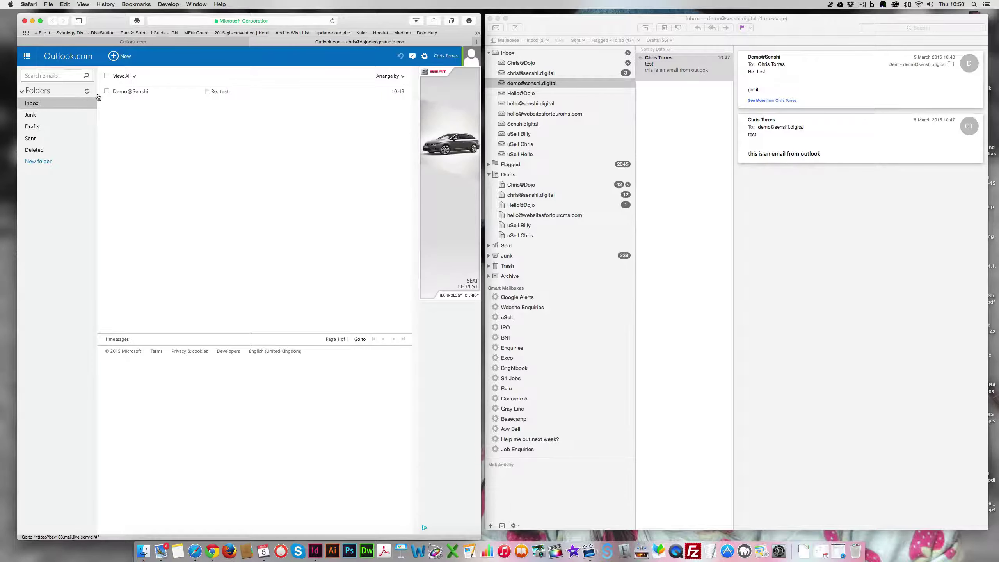
pyautogui.click(739, 259)
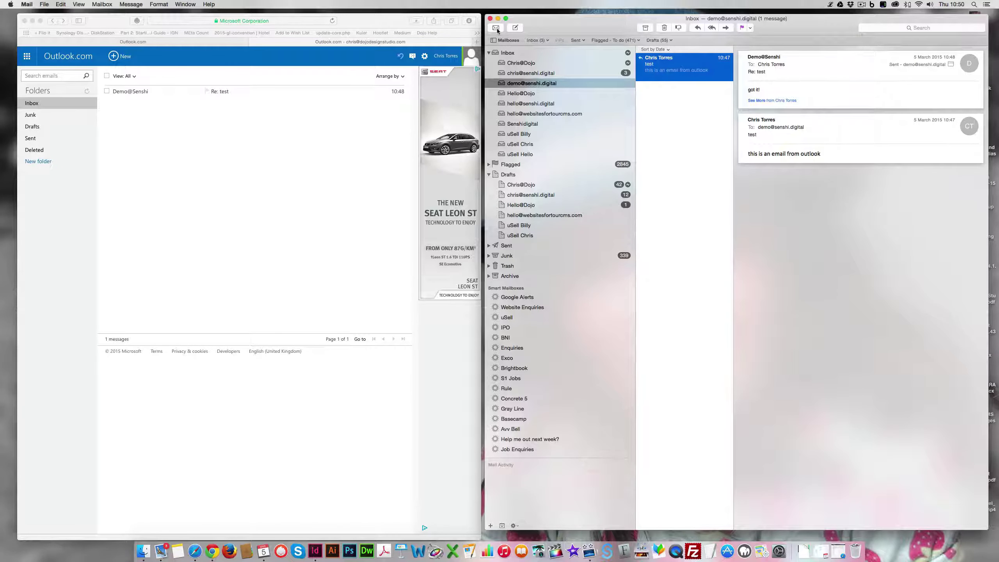
pyautogui.click(497, 28)
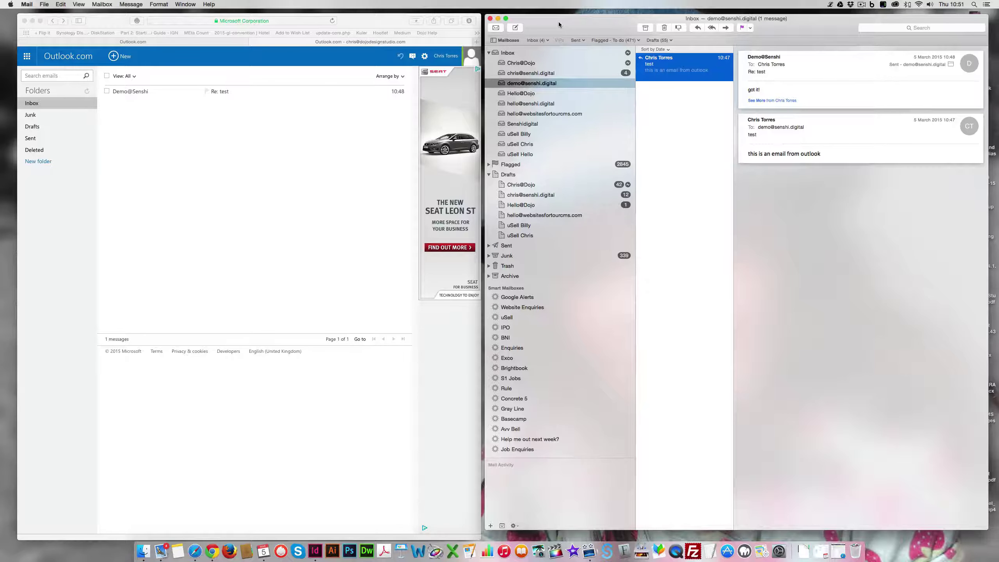
pyautogui.moveTo(559, 22); pyautogui.dragTo(558, 20)
pyautogui.click(370, 21)
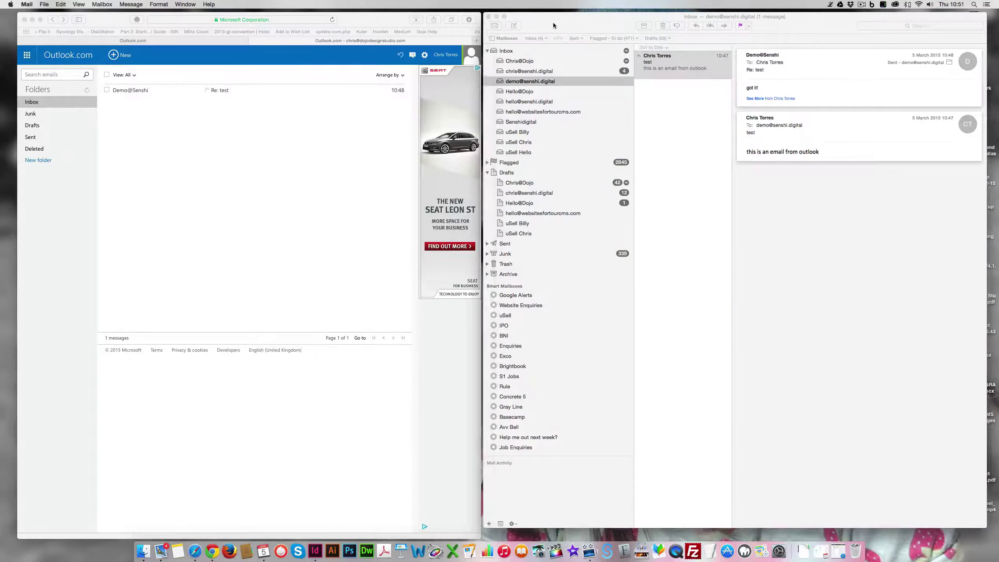
pyautogui.moveTo(553, 22); pyautogui.dragTo(553, 23)
pyautogui.hotkey('ctrl', 'Left')
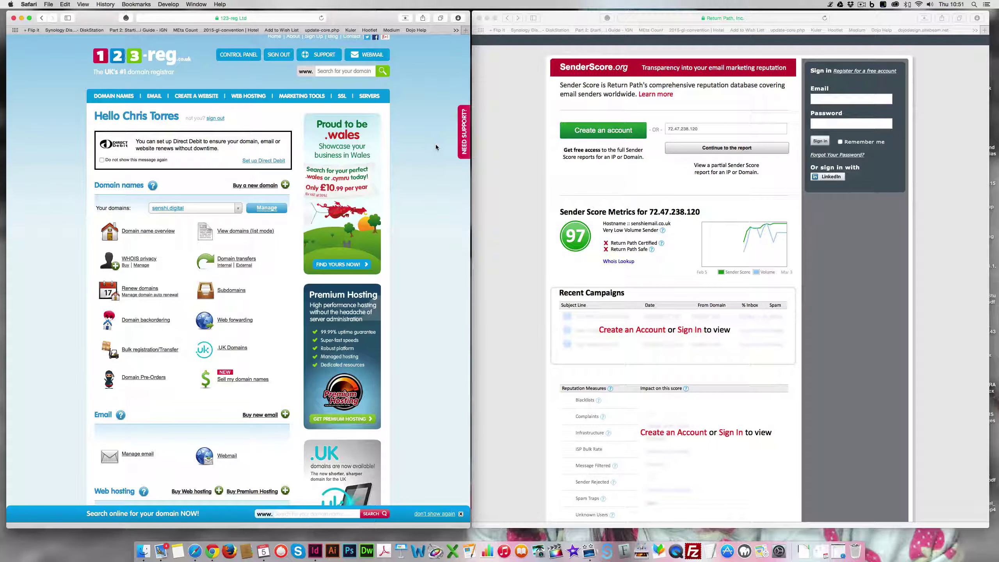
pyautogui.click(274, 208)
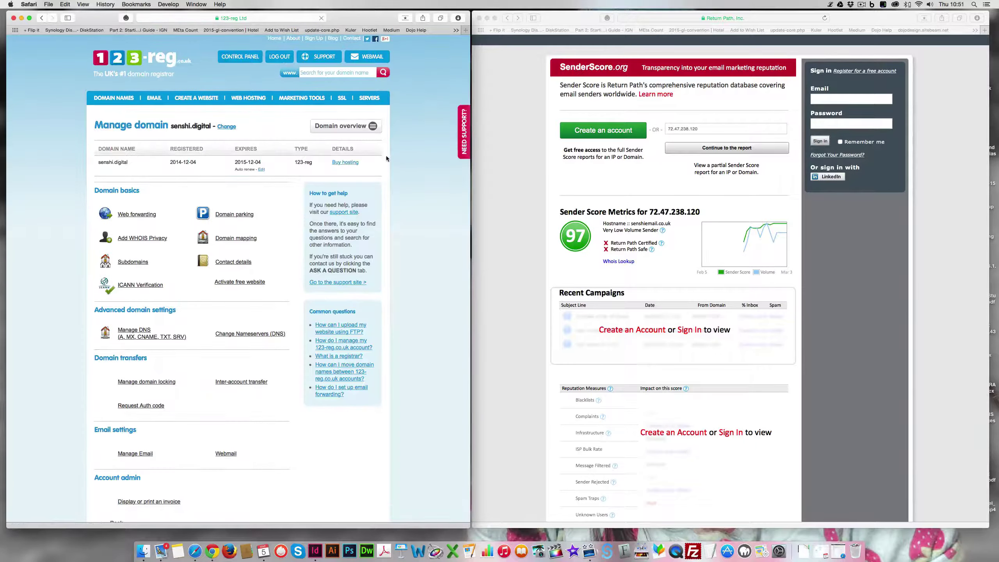
pyautogui.click(134, 333)
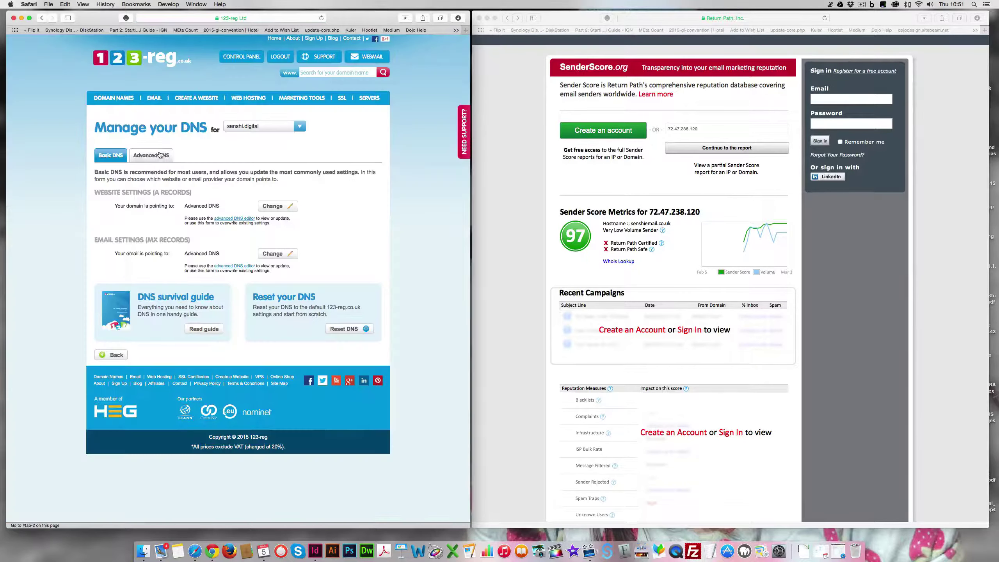
pyautogui.click(159, 155)
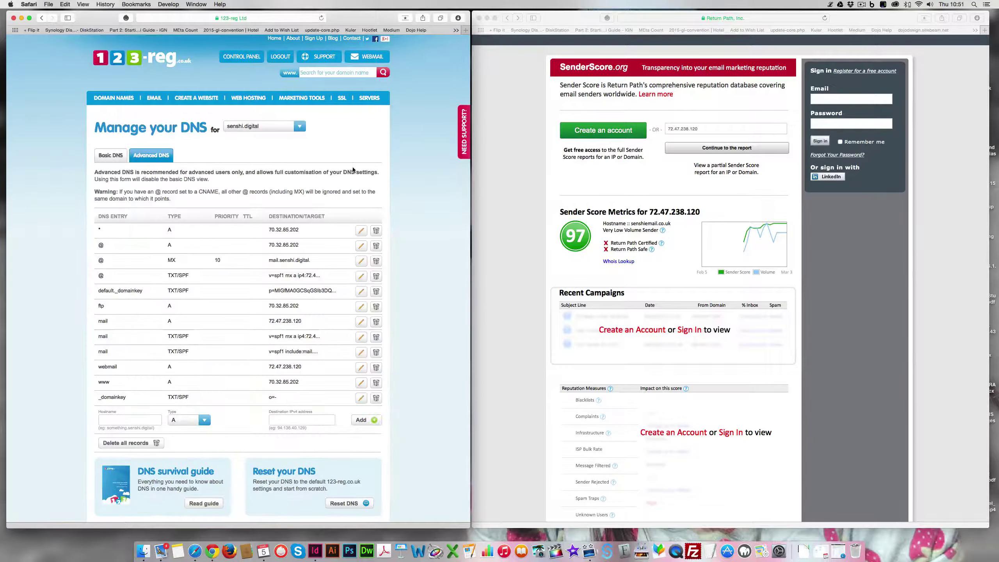
pyautogui.scroll(-4, 411, 172)
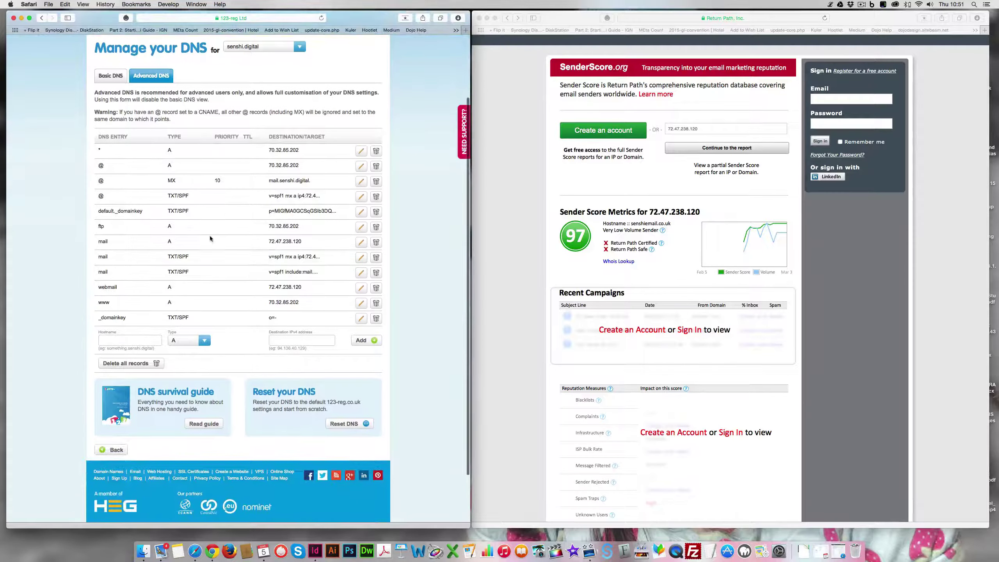
pyautogui.moveTo(166, 258); pyautogui.dragTo(222, 263)
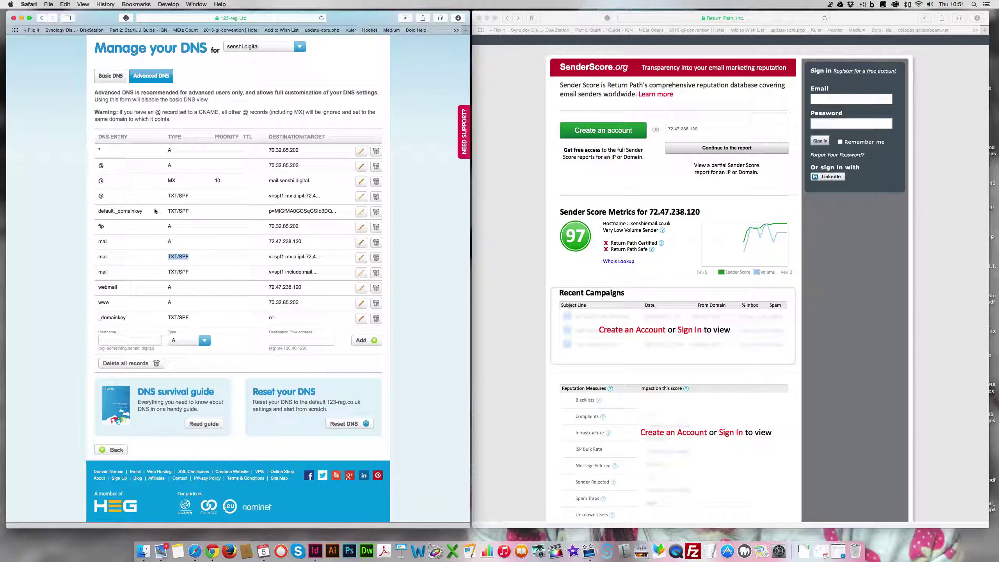
pyautogui.moveTo(154, 211); pyautogui.dragTo(107, 213)
pyautogui.scroll(4, 438, 153)
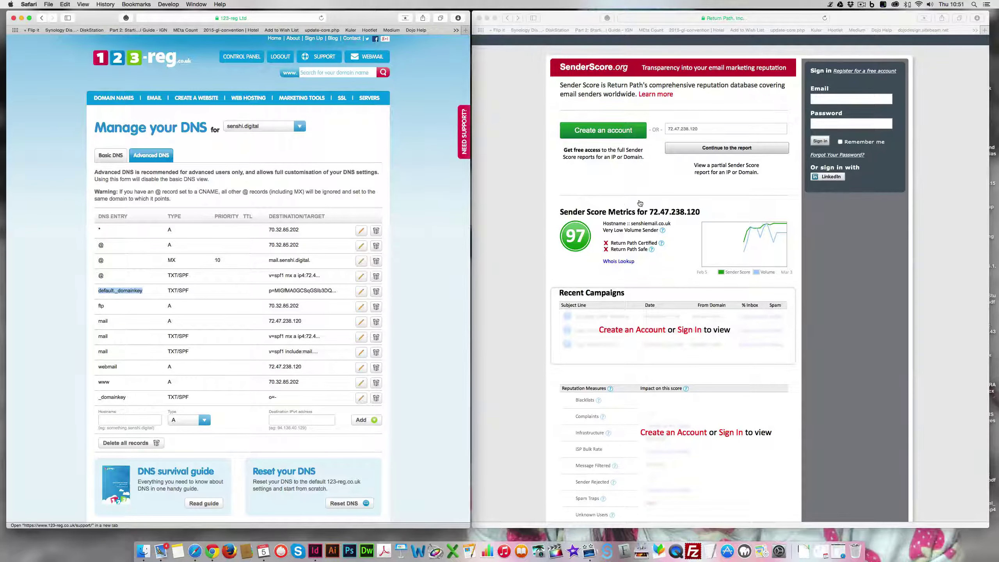
pyautogui.scroll(-1, 534, 196)
pyautogui.click(527, 190)
pyautogui.scroll(-1, 676, 251)
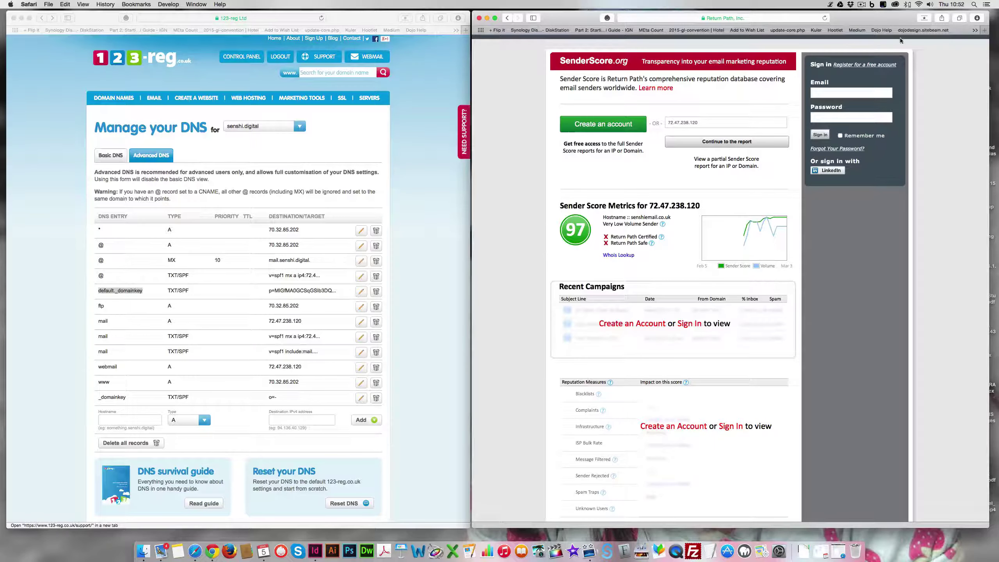
pyautogui.moveTo(701, 205); pyautogui.dragTo(650, 205)
pyautogui.press('super+c')
pyautogui.press('super+t')
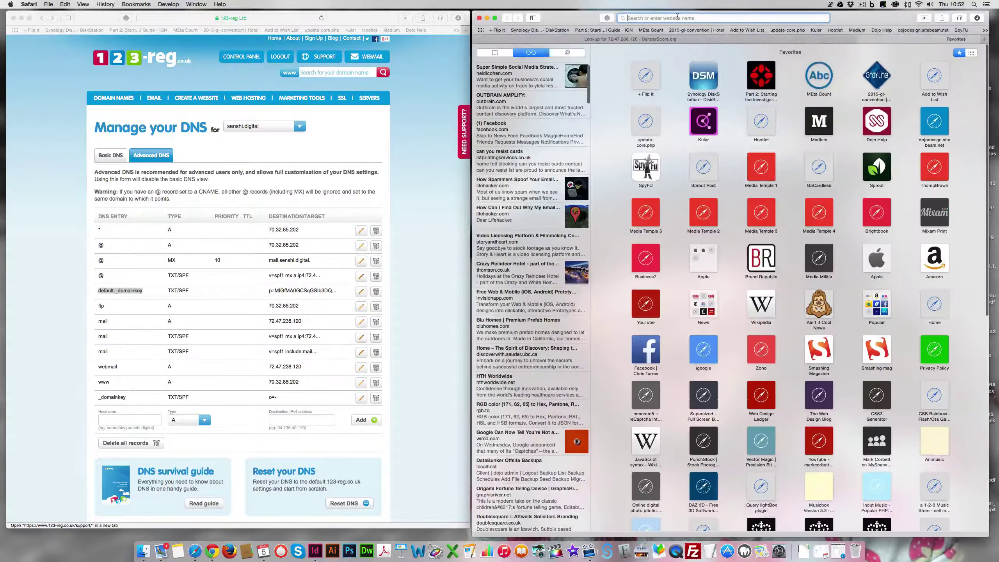
pyautogui.write('mxtool')
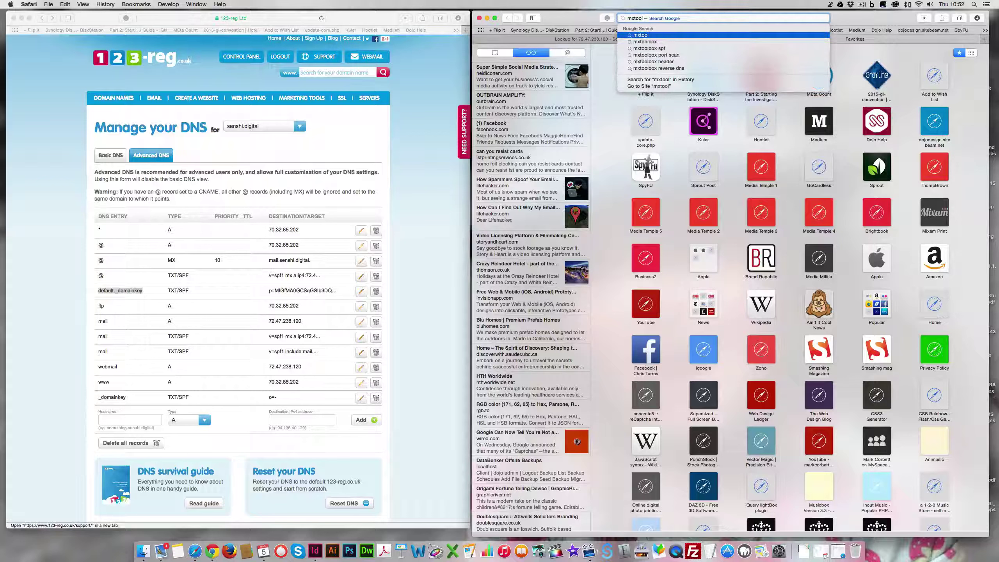
pyautogui.press('Return')
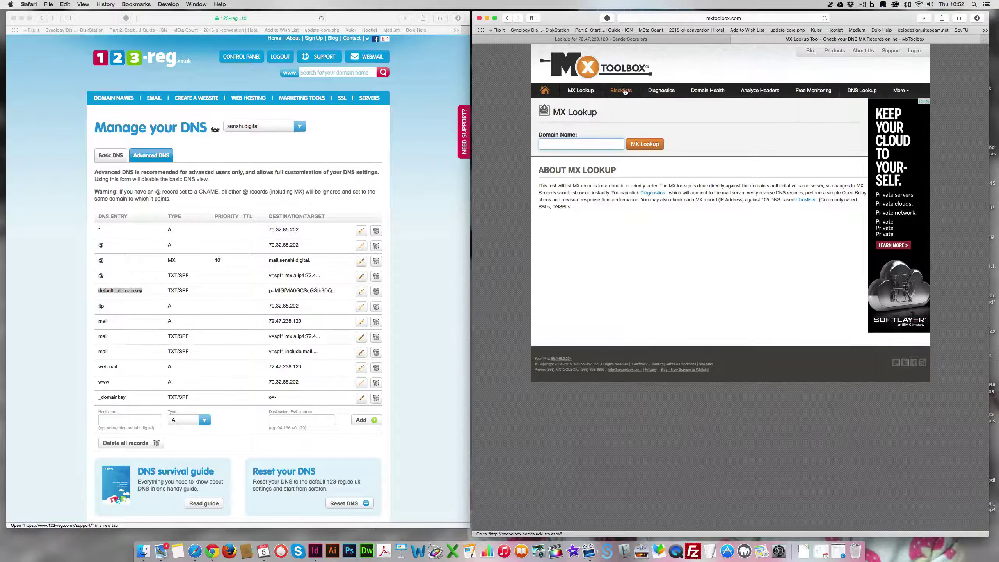
pyautogui.click(626, 91)
pyautogui.press('super+v')
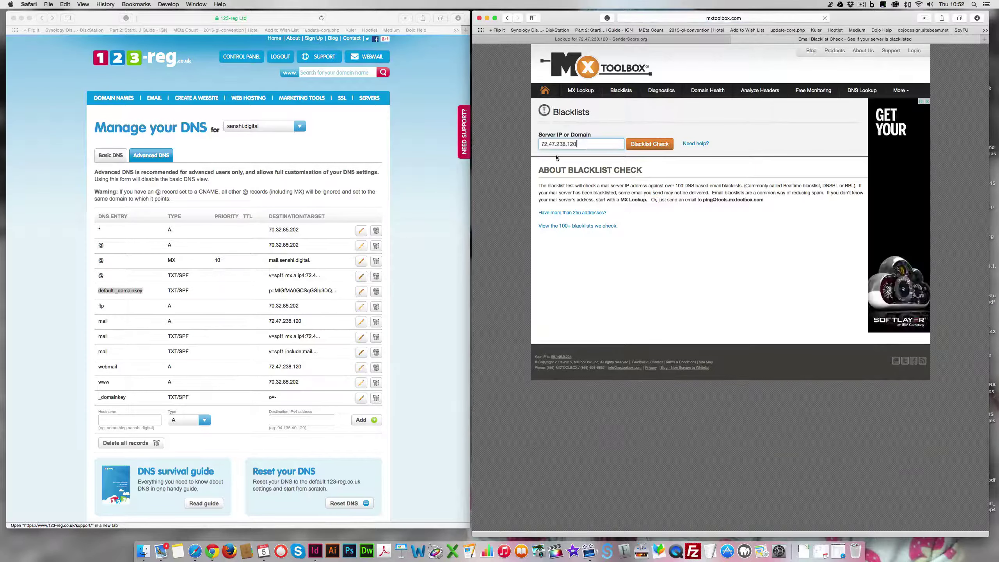
pyautogui.click(651, 145)
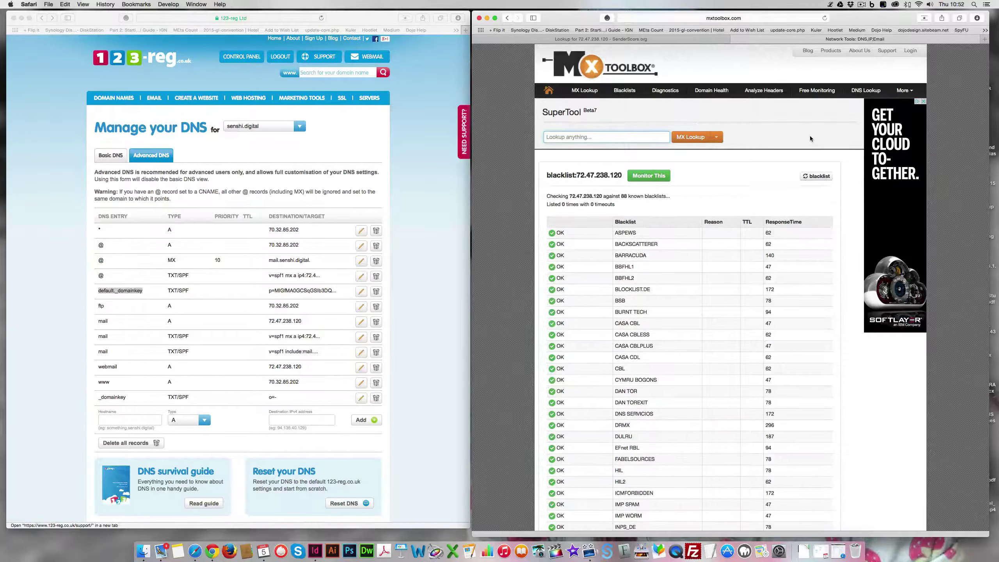
pyautogui.scroll(-10, 810, 136)
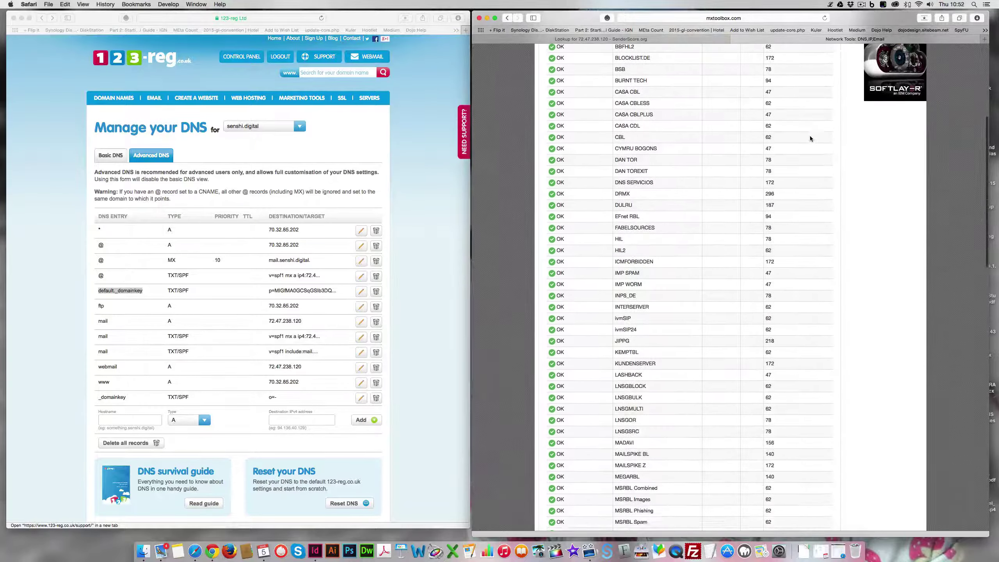
pyautogui.scroll(-15, 810, 136)
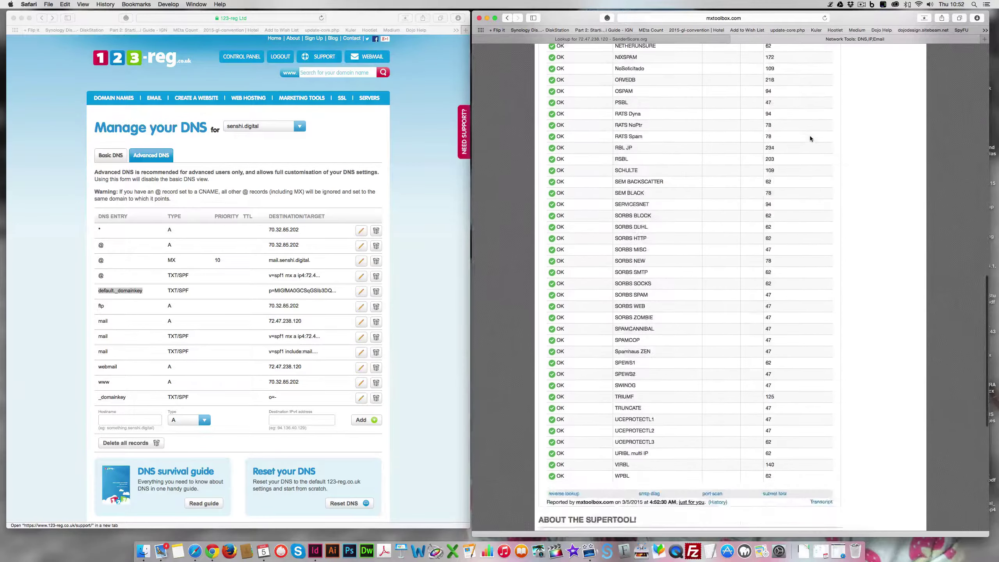
pyautogui.scroll(20, 811, 136)
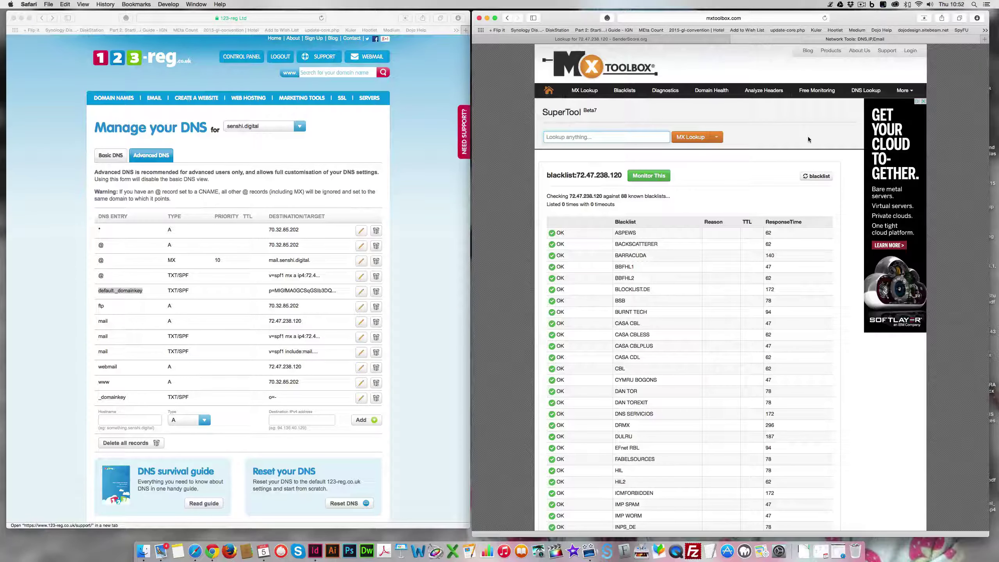
pyautogui.click(651, 38)
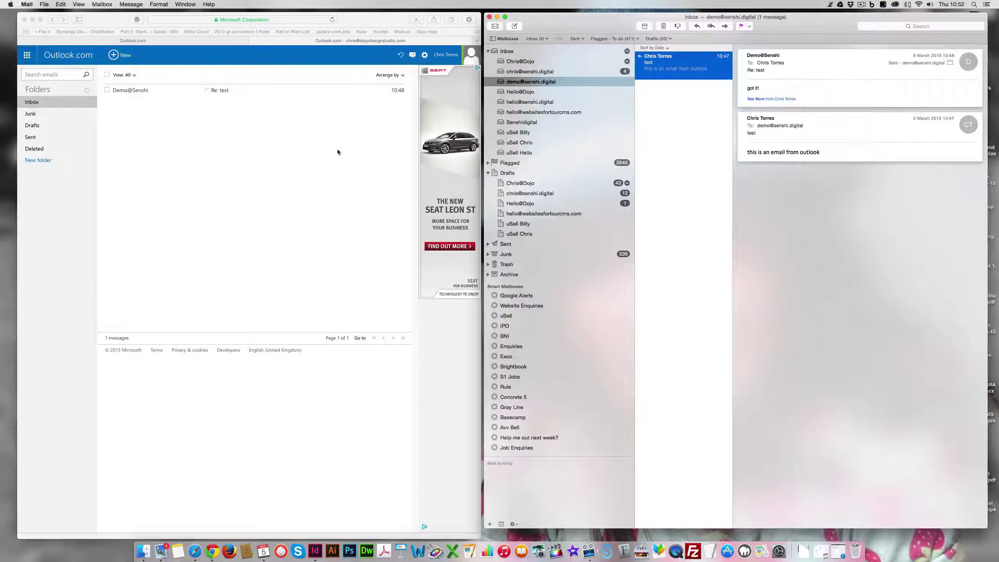
pyautogui.click(372, 20)
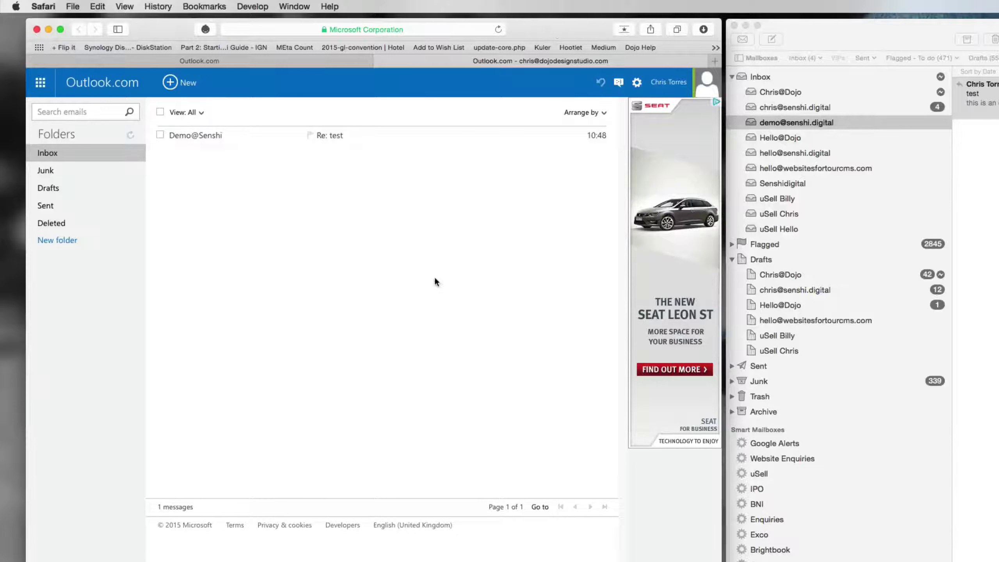
pyautogui.click(637, 83)
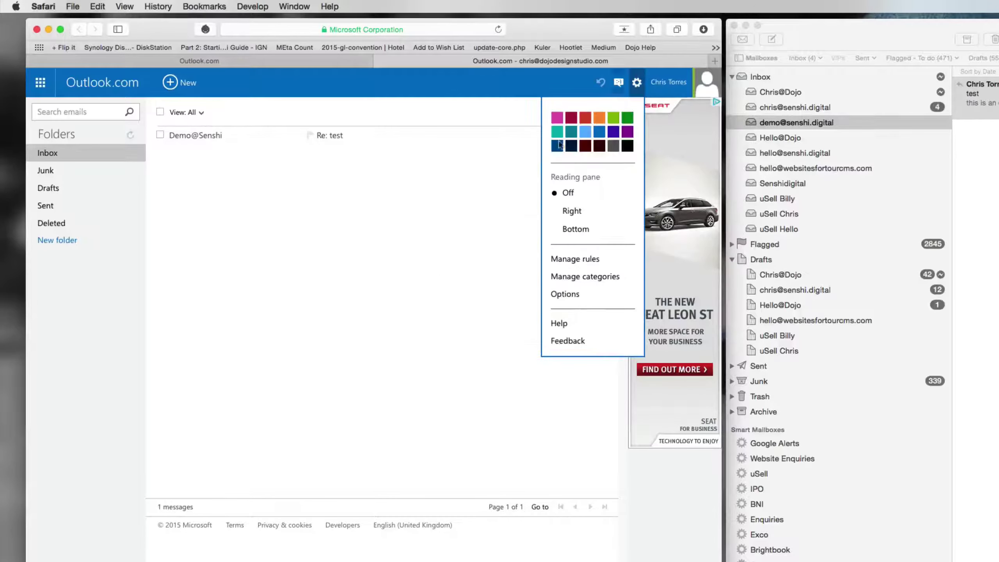
pyautogui.click(570, 294)
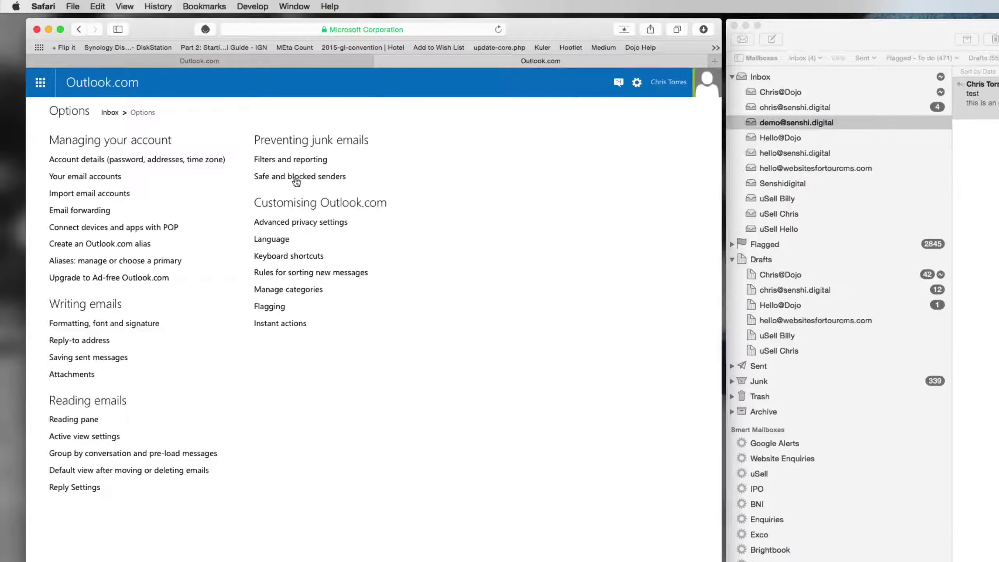
pyautogui.click(266, 181)
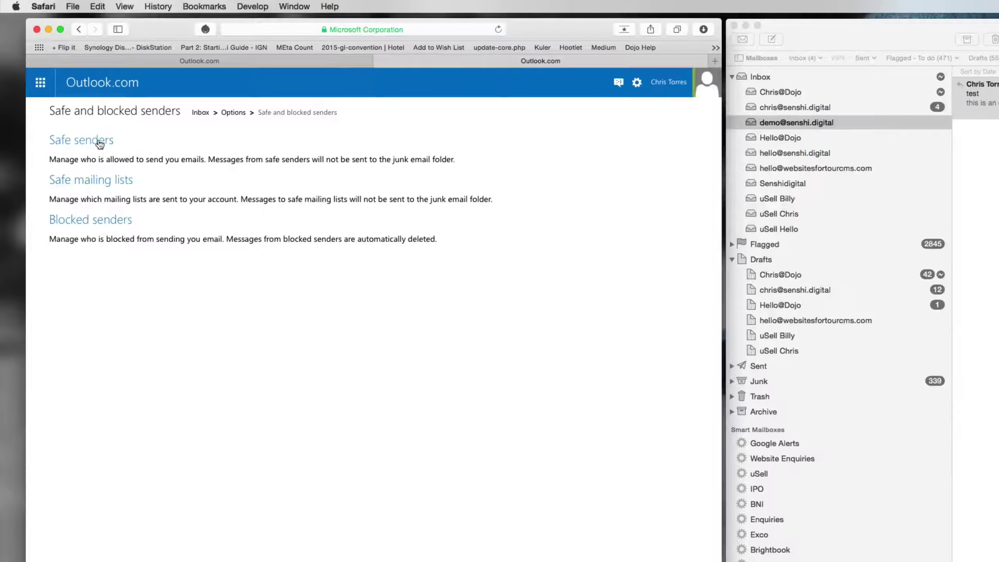
pyautogui.click(98, 143)
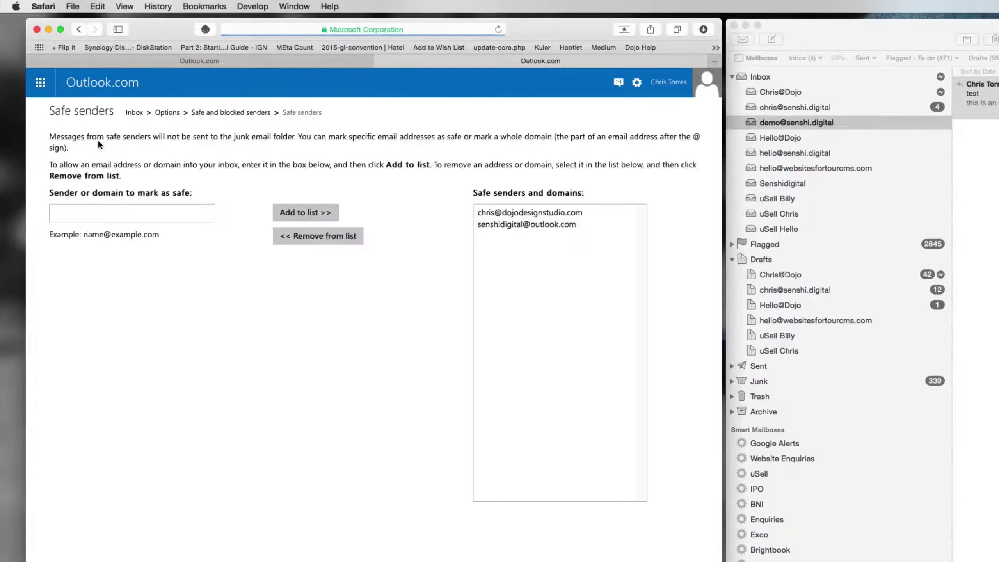
pyautogui.click(128, 215)
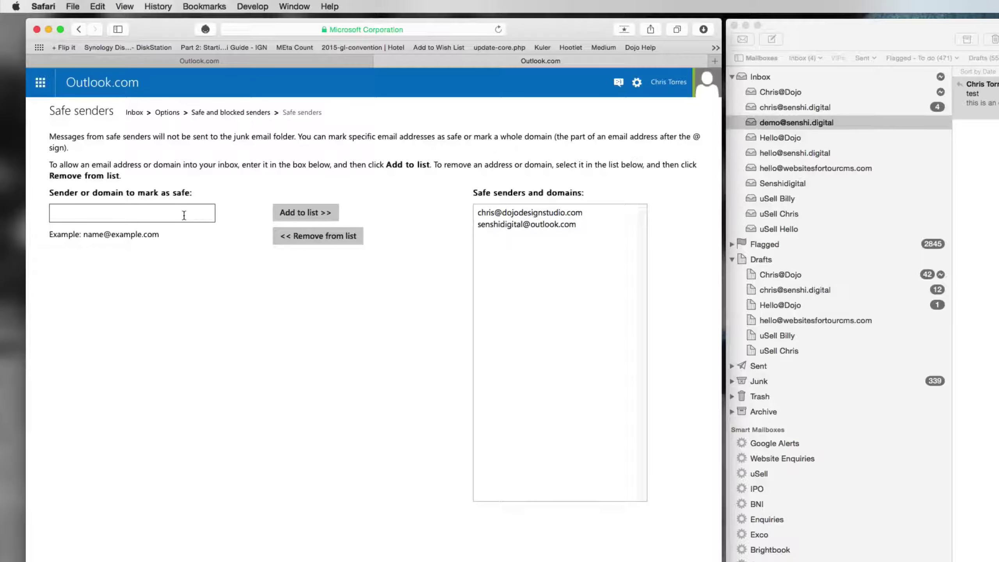
pyautogui.write('@senshi.digital')
pyautogui.click(280, 214)
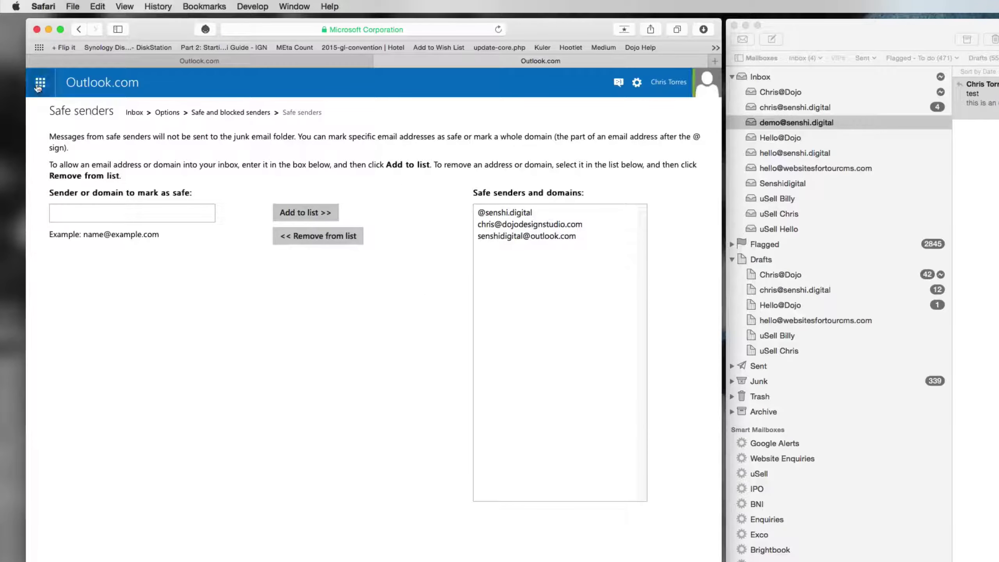
# Step: Open the Outlook.com inbox in a new tab and start a new Apple Mail message
pyautogui.click(40, 82)
pyautogui.click(71, 148)
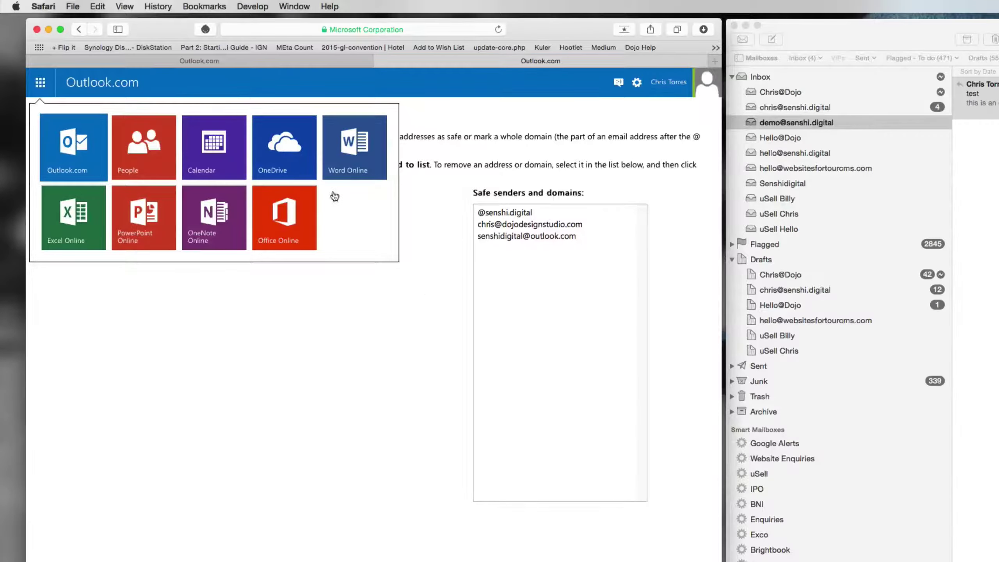
pyautogui.click(808, 55)
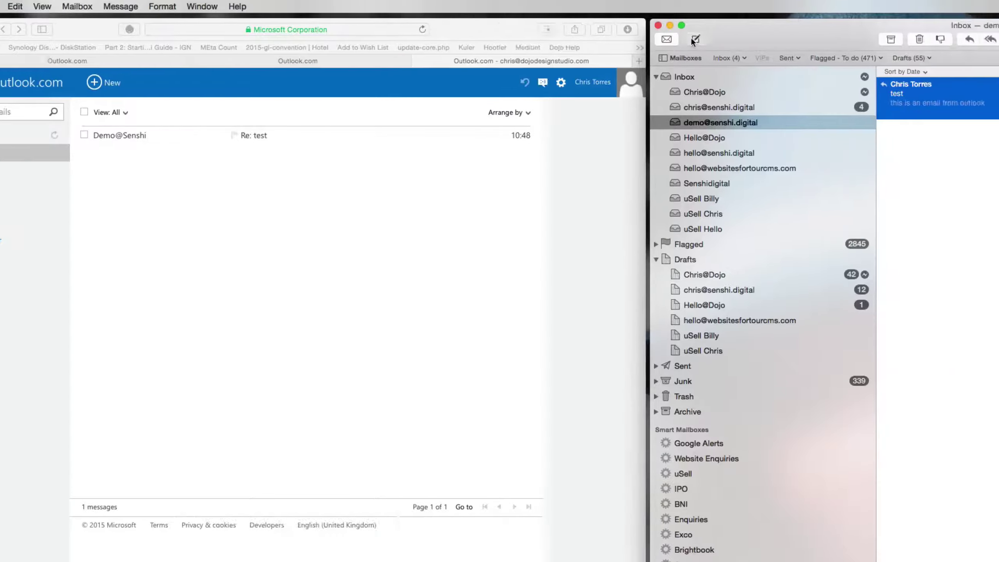
pyautogui.click(772, 39)
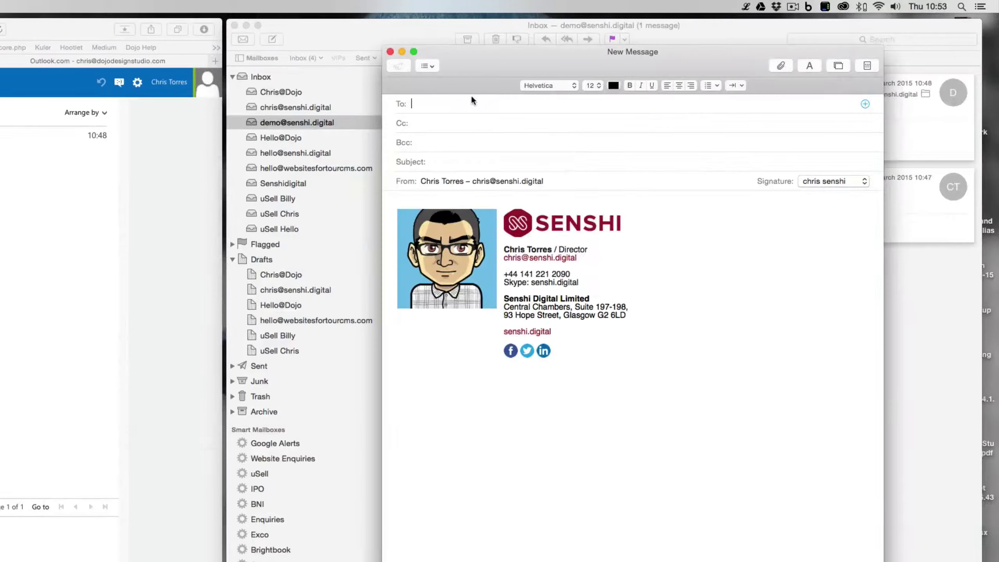
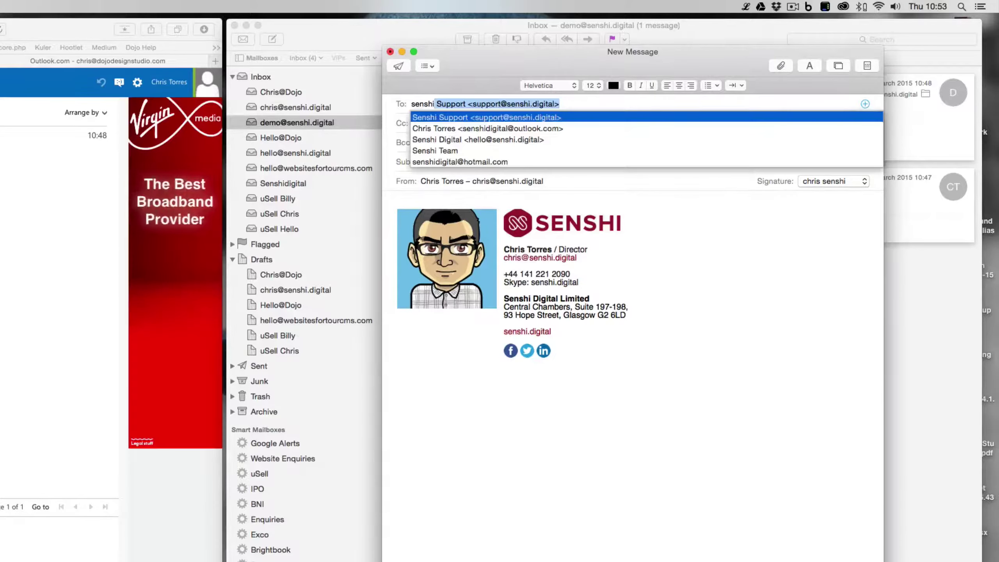
# Step: Address it to the Outlook.com contact with subject 'one more time' and body 'again!', then send
pyautogui.press('Down')
pyautogui.press('Tab')
pyautogui.press('Tab')
pyautogui.press('Tab')
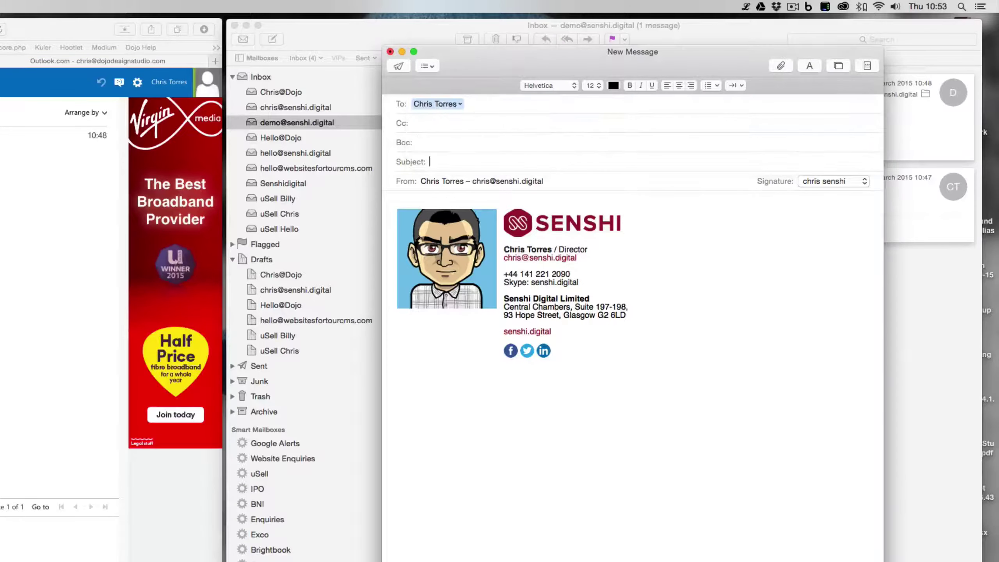
pyautogui.write('one more ti')
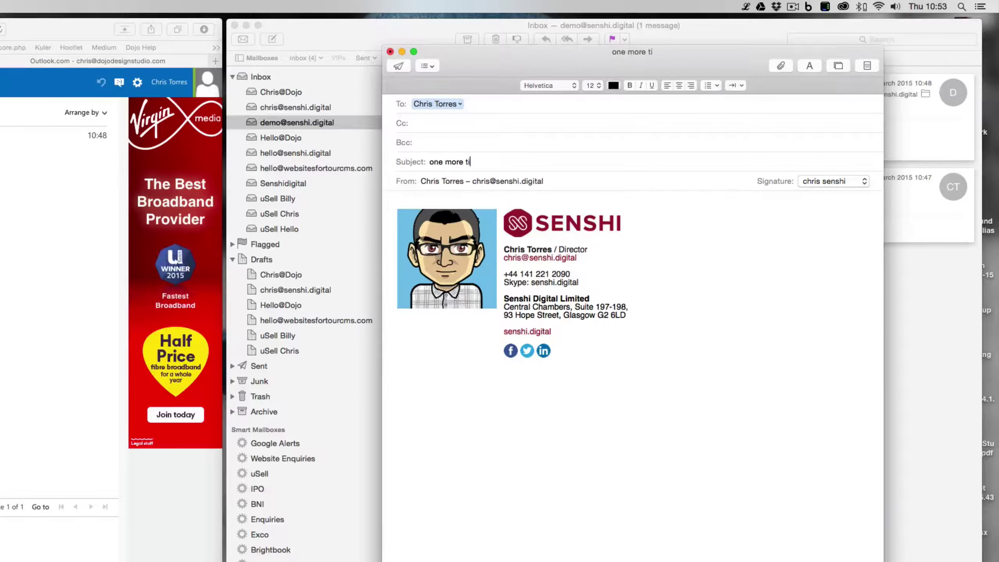
pyautogui.write('me')
pyautogui.press('Tab')
pyautogui.write('again!')
pyautogui.press('Return')
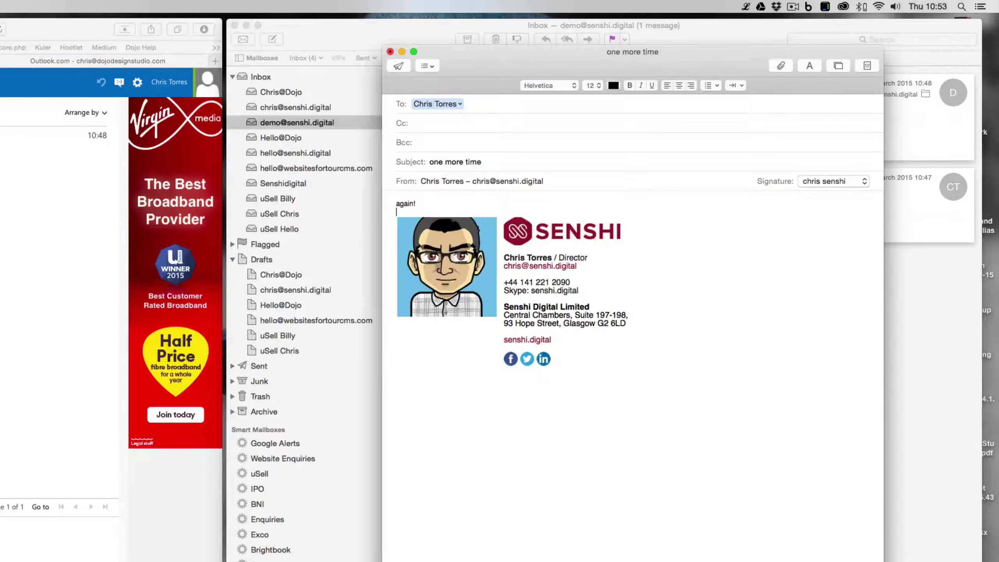
pyautogui.press('super+shift+d')
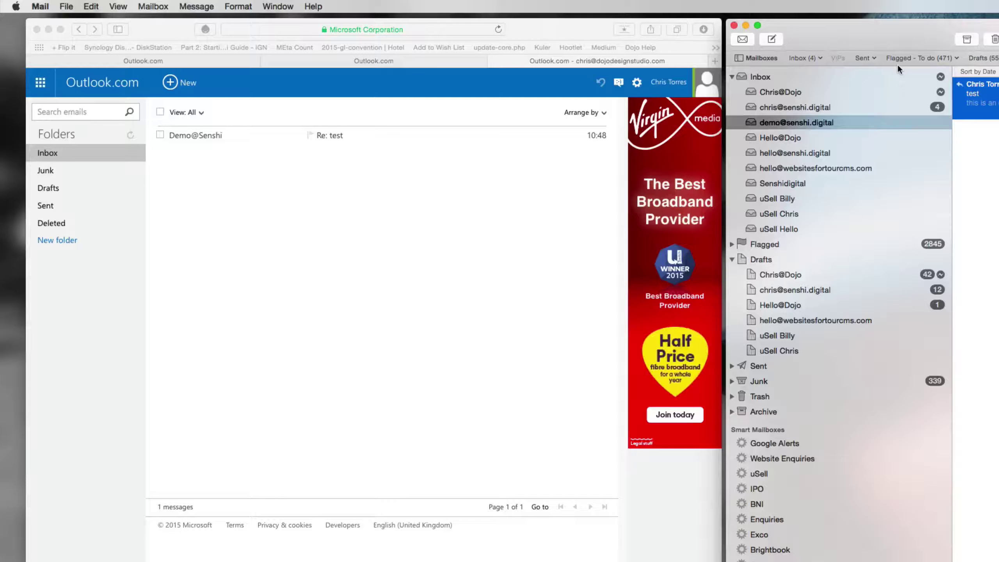
# Step: Open the 'one more time' email that arrived at 10:53, showing 'again!'
pyautogui.click(330, 270)
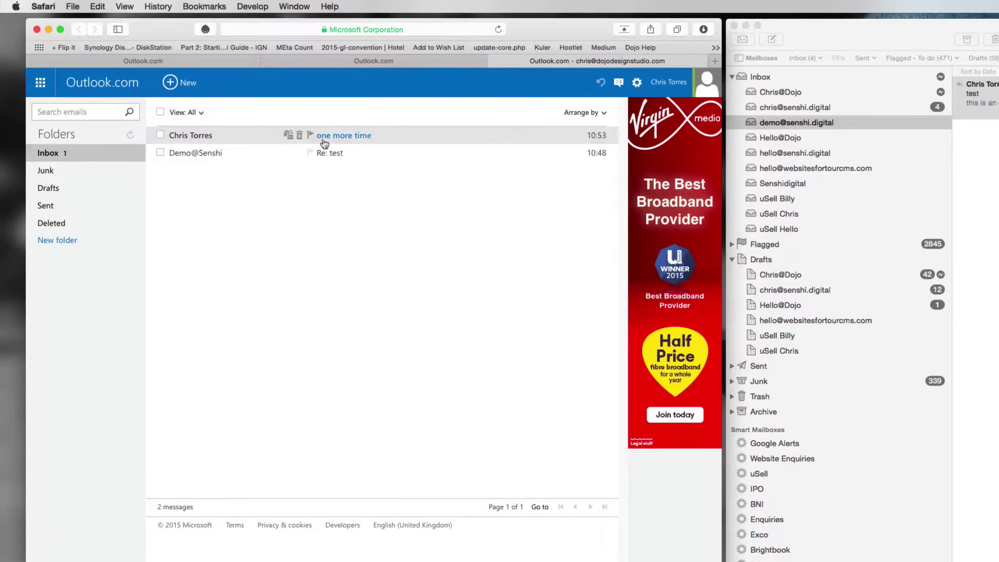
pyautogui.click(222, 135)
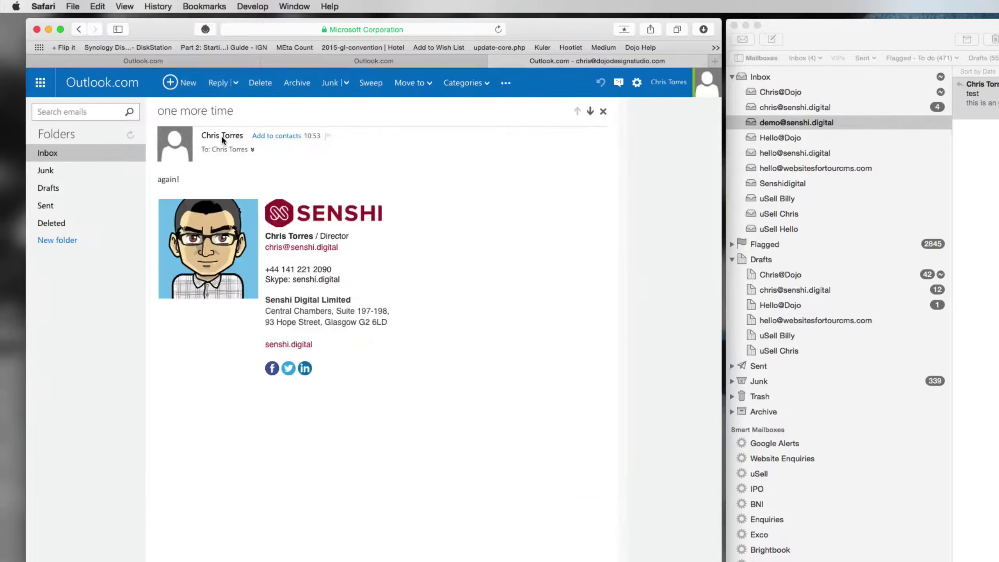